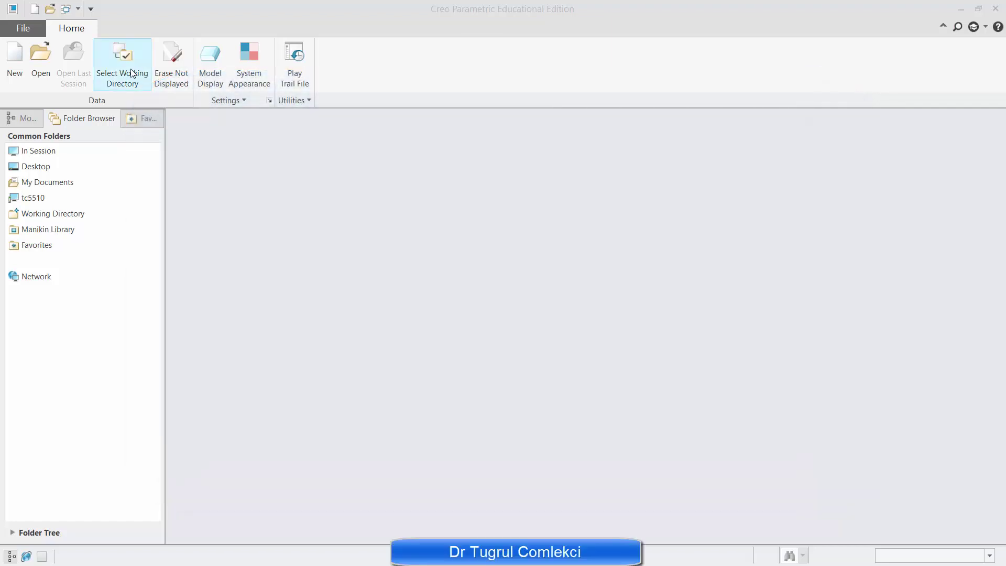
Step: Browse from drive C: into scratch\creo\week2 and make it the working directory
{"action": "left_click", "coordinate": [132, 74]}
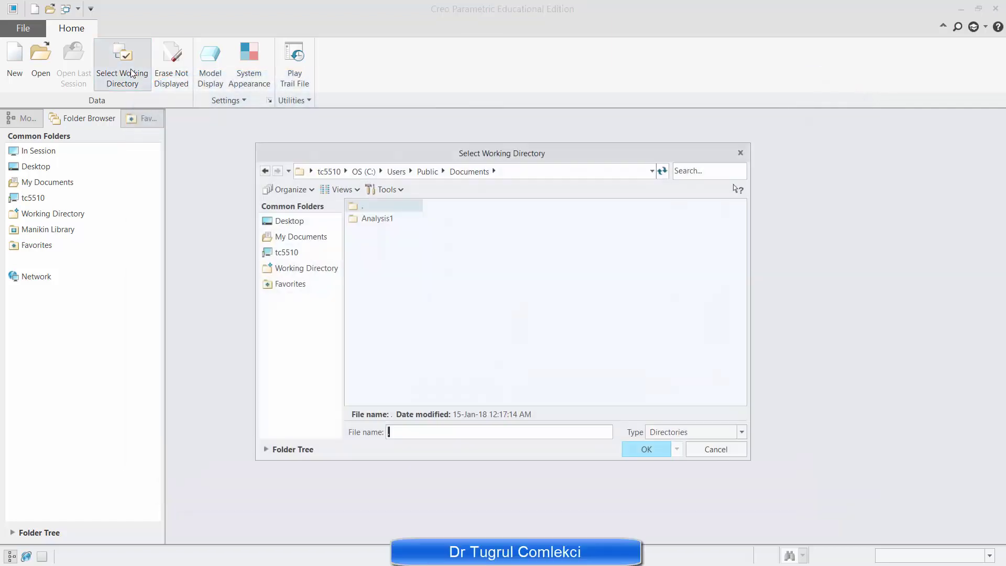
{"action": "left_click", "coordinate": [364, 172]}
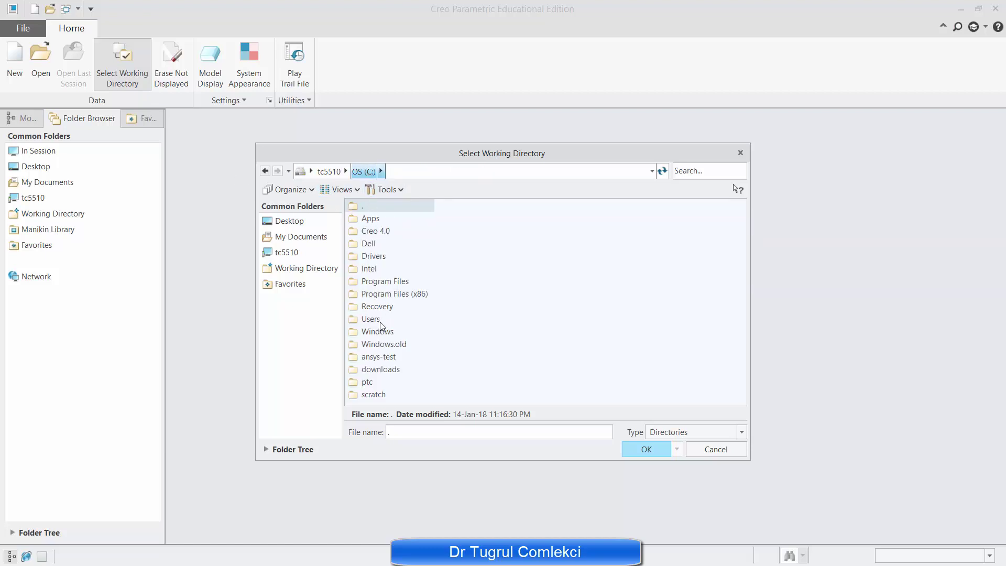
{"action": "double_click", "coordinate": [372, 395]}
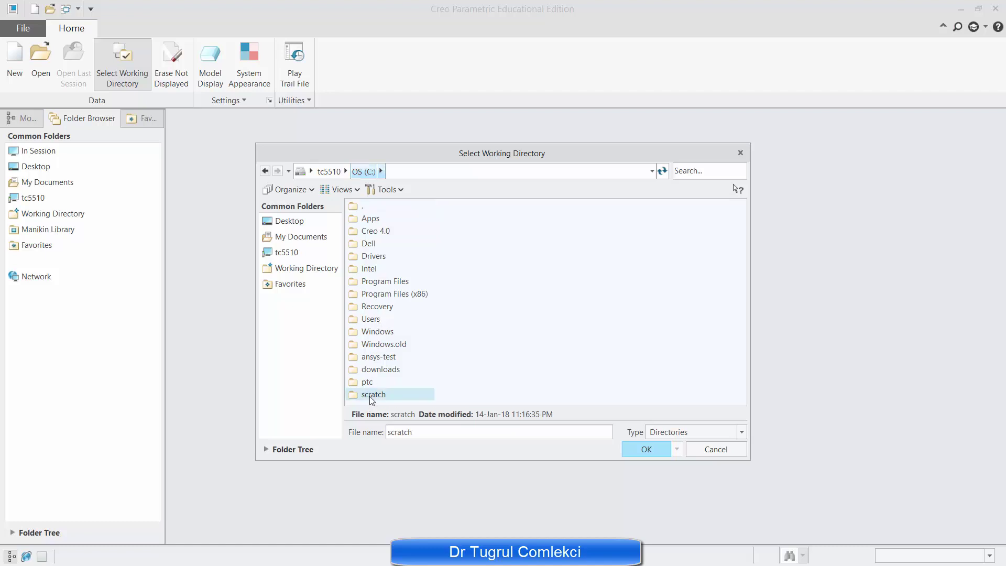
{"action": "double_click", "coordinate": [369, 219]}
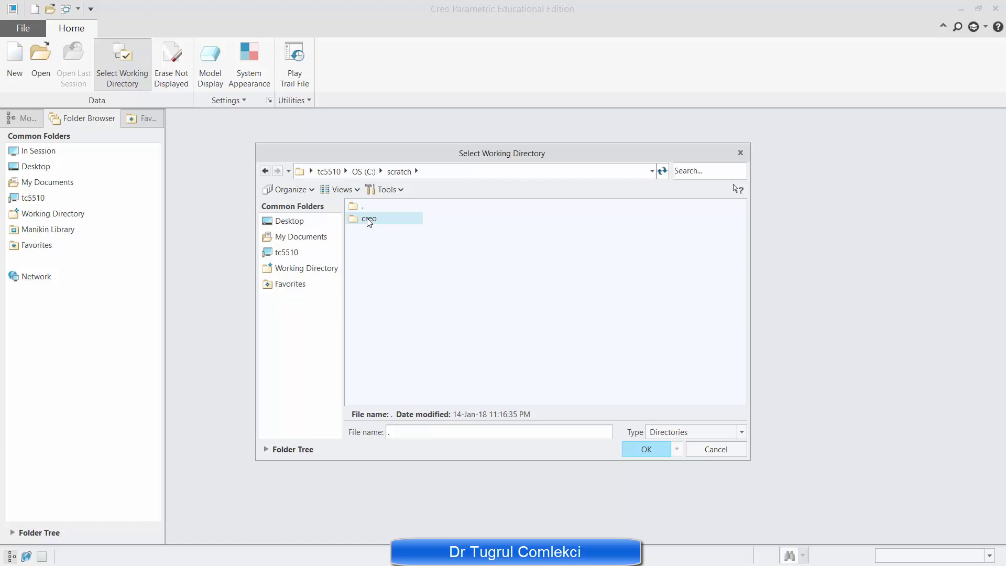
{"action": "double_click", "coordinate": [369, 219]}
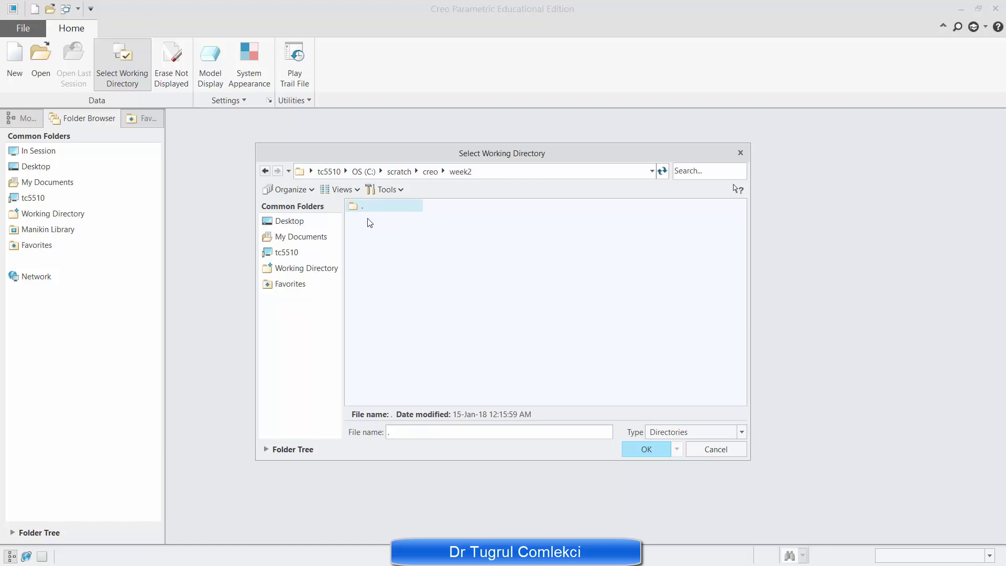
{"action": "left_click", "coordinate": [646, 449]}
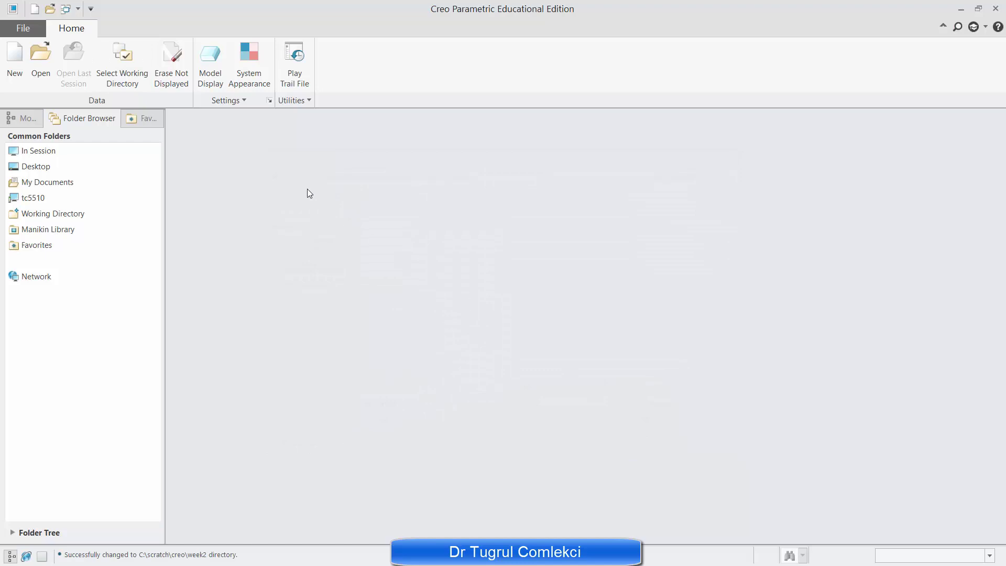
Step: Create a new solid part named beam from the default template and spin the view
{"action": "left_click", "coordinate": [16, 59]}
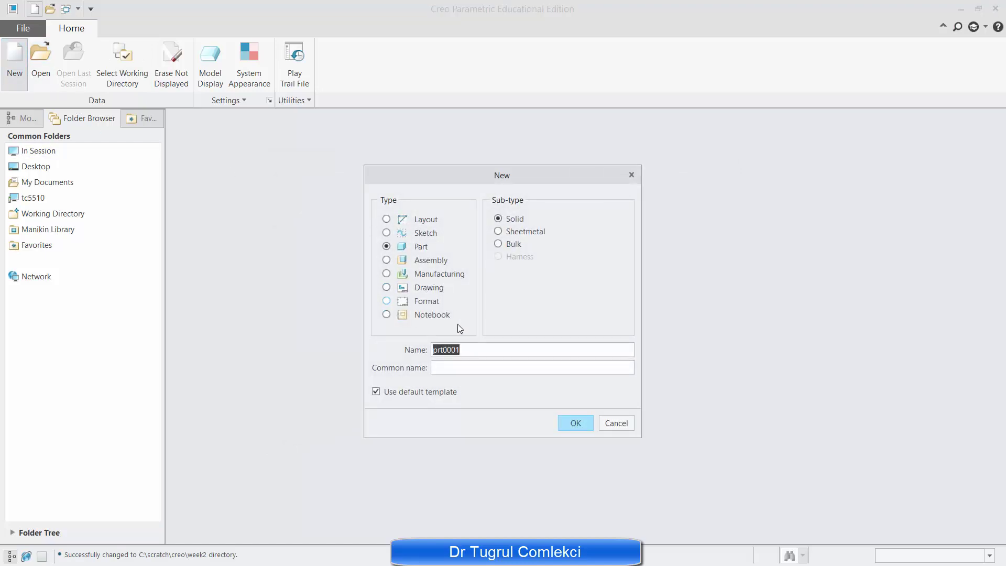
{"action": "type", "text": "beam"}
{"action": "left_click", "coordinate": [575, 422]}
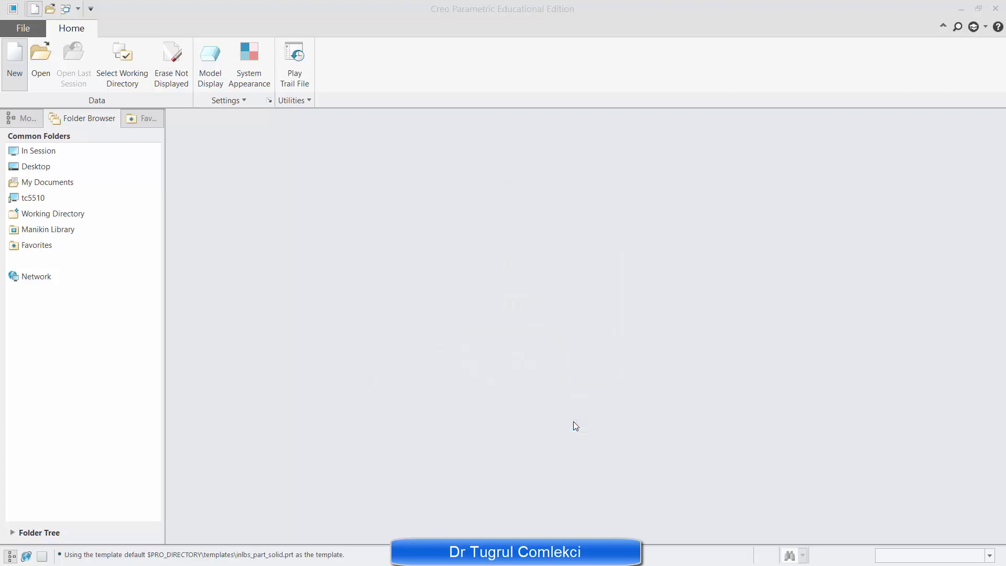
{"action": "middle_click_drag", "start_coordinate": [563, 342], "coordinate": [579, 362]}
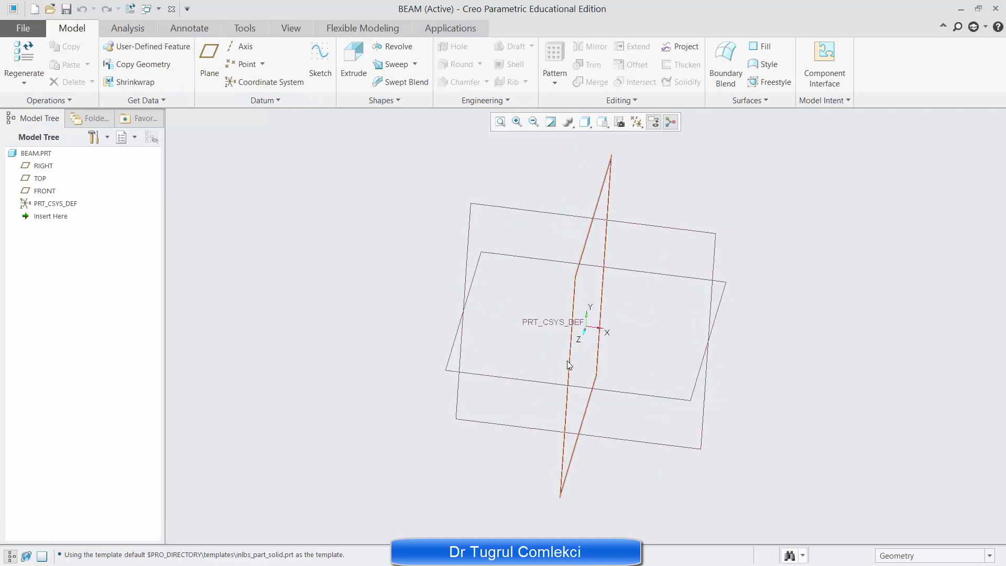
Step: Reset to the standard view and start an extrusion sketched on the RIGHT datum plane
{"action": "key", "text": "ctrl+d"}
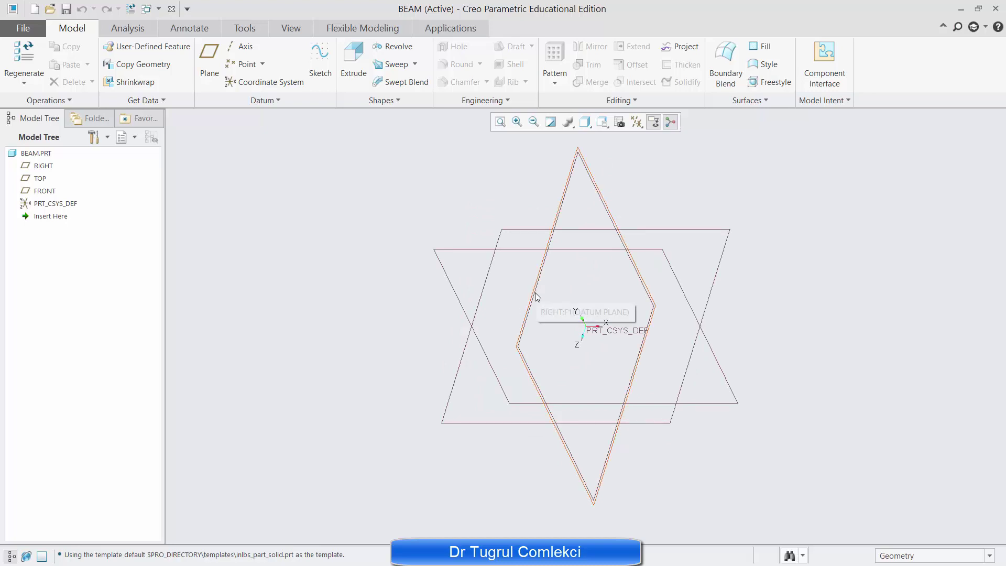
{"action": "left_click", "coordinate": [537, 297]}
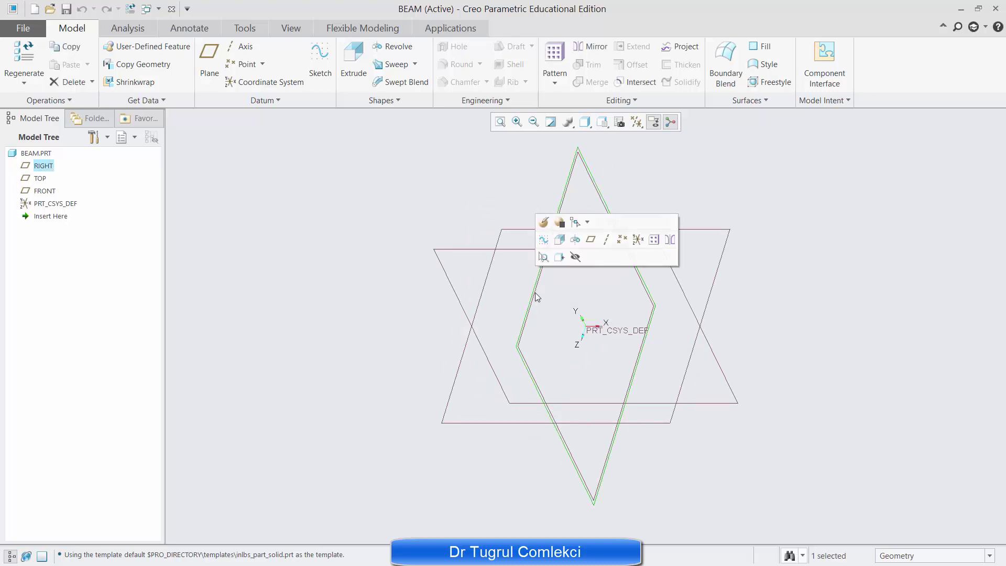
{"action": "left_click", "coordinate": [560, 241]}
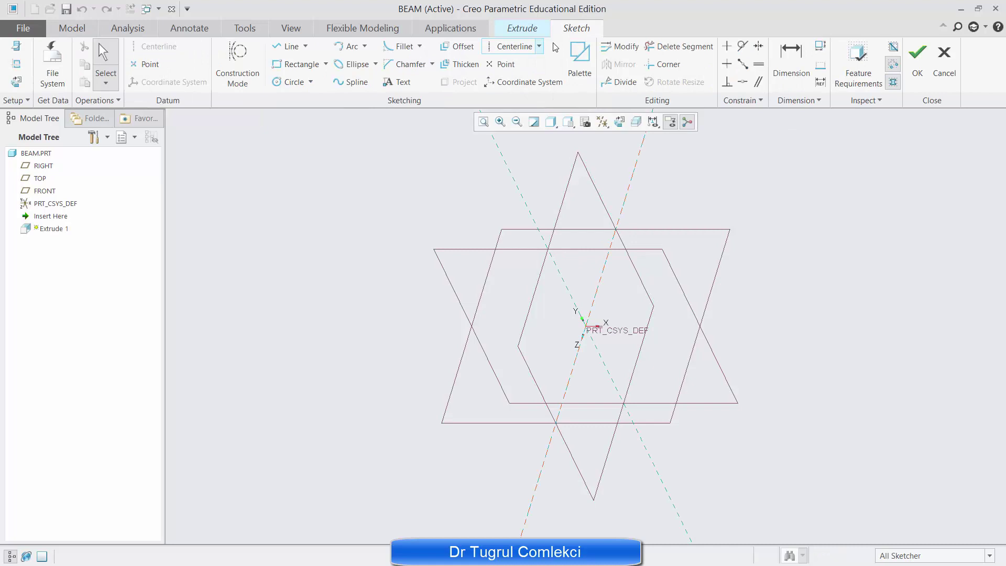
Step: Draw a rectangle in the sketch with one corner at the coordinate system origin
{"action": "left_click", "coordinate": [297, 64]}
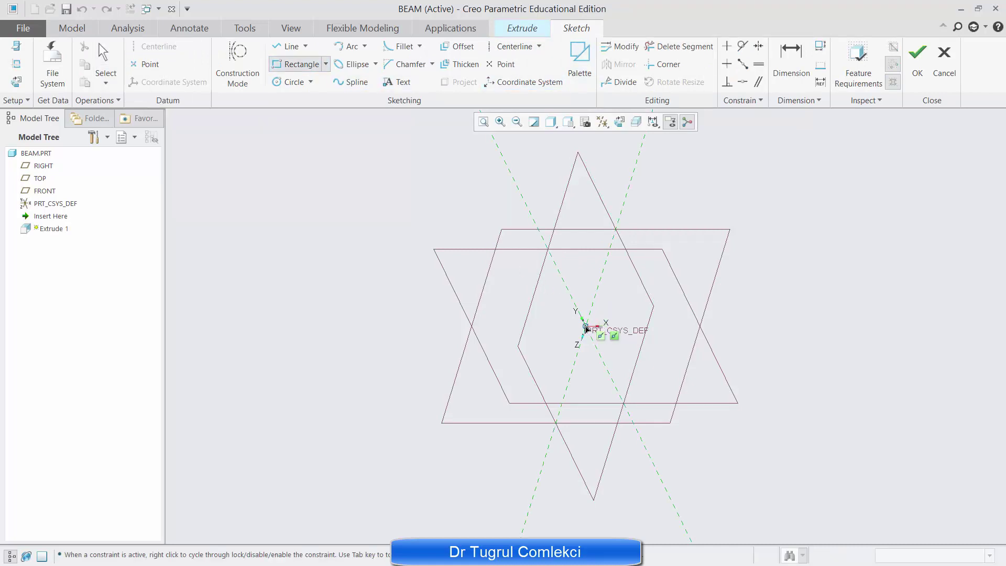
{"action": "left_click", "coordinate": [585, 328]}
{"action": "left_click", "coordinate": [578, 248]}
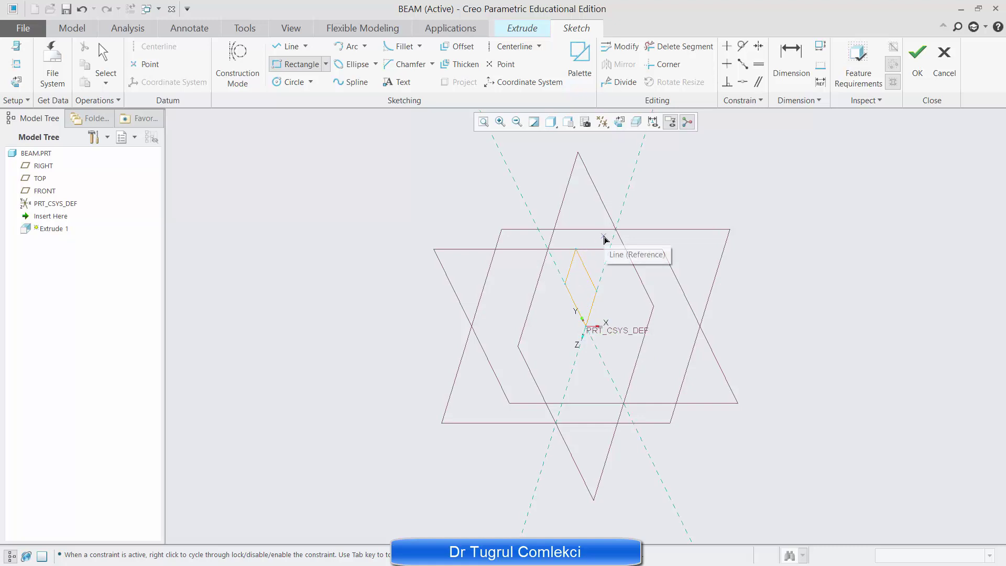
{"action": "middle_click", "coordinate": [605, 238]}
{"action": "scroll", "coordinate": [594, 282], "scroll_direction": "down", "scroll_amount": 2}
{"action": "scroll", "coordinate": [594, 282], "scroll_direction": "down", "scroll_amount": 4}
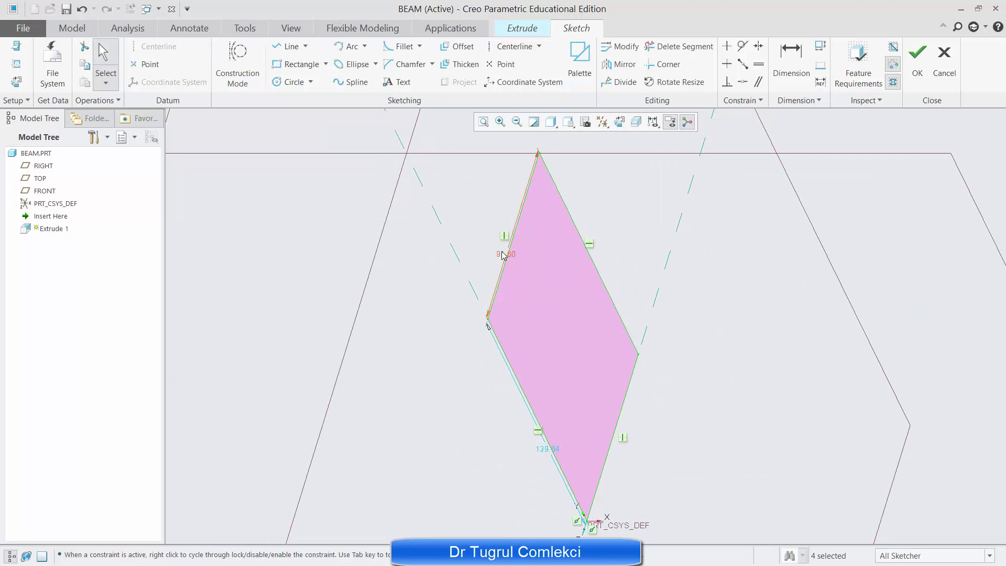
Step: Dimension the rectangle's short side to 10 and its long side to 20
{"action": "double_click", "coordinate": [503, 254]}
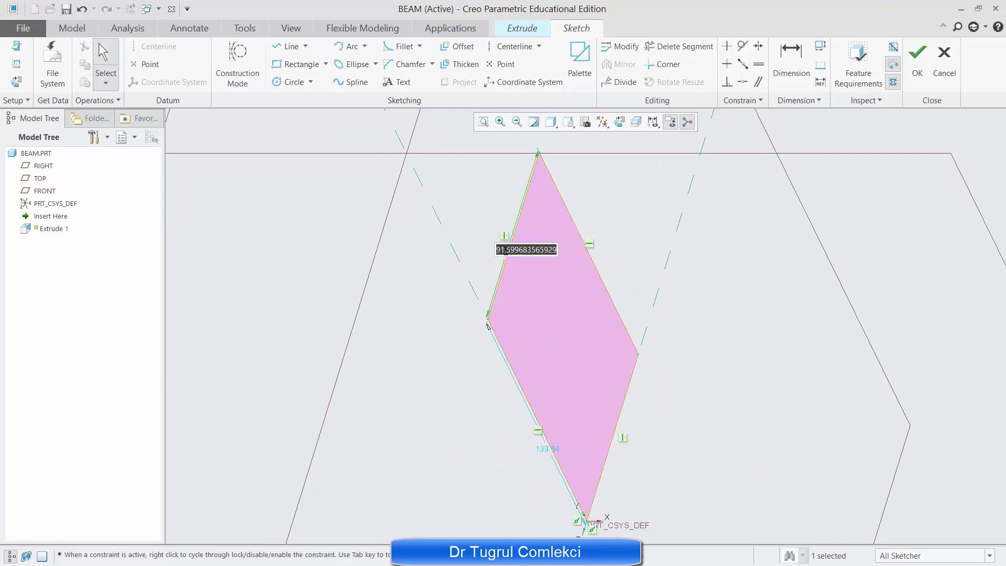
{"action": "type", "text": "10"}
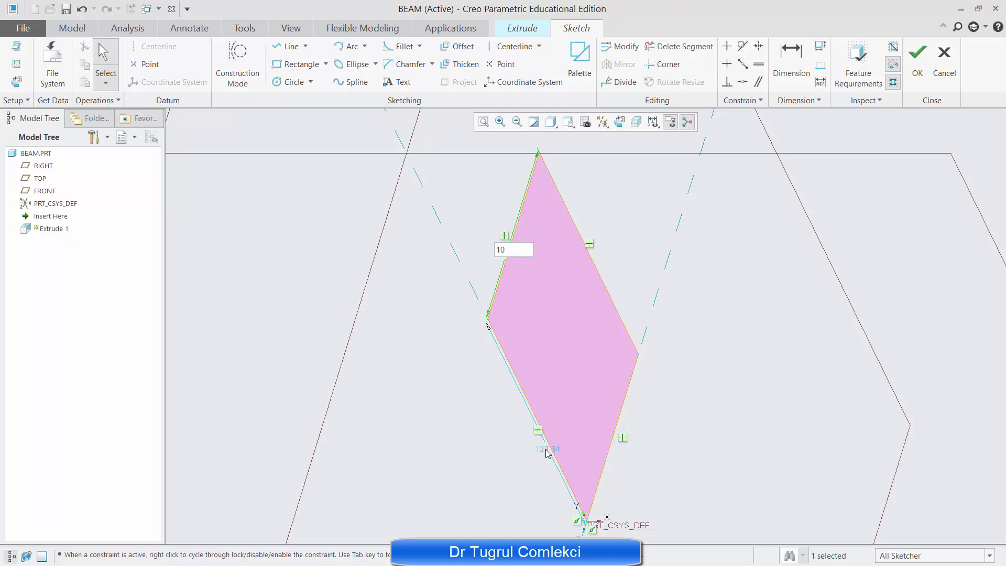
{"action": "key", "text": "Escape"}
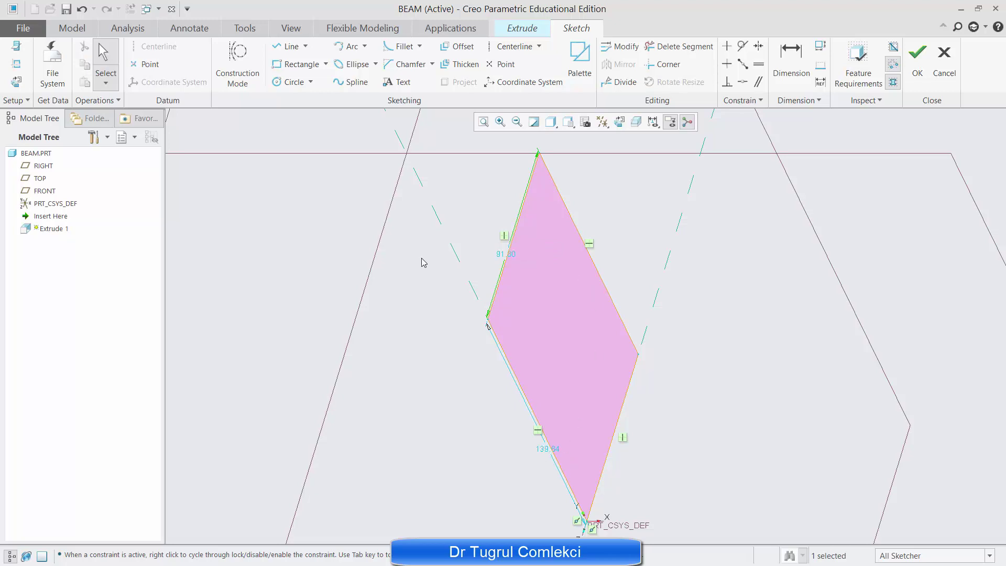
{"action": "double_click", "coordinate": [504, 255]}
{"action": "type", "text": "10"}
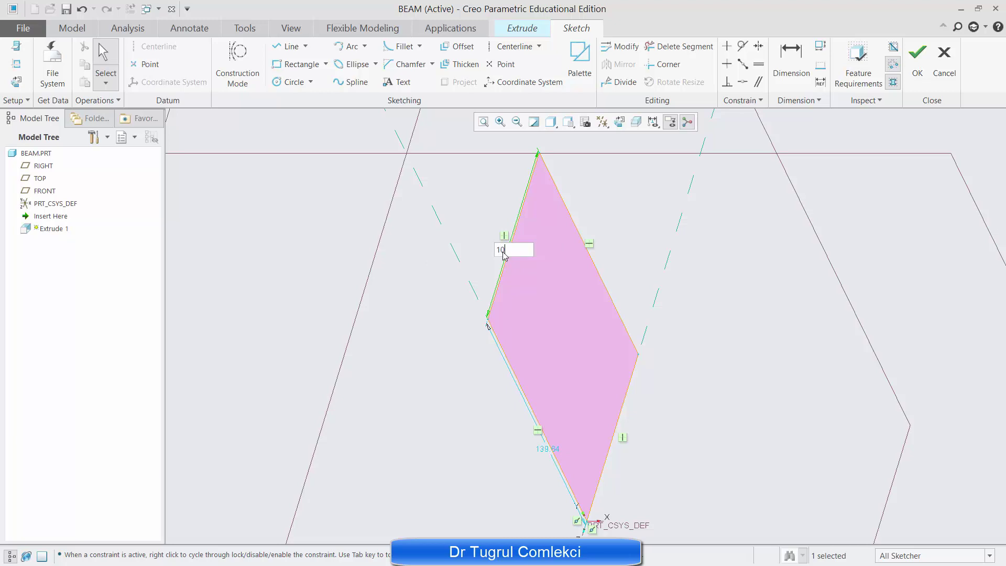
{"action": "key", "text": "Return"}
{"action": "left_click", "coordinate": [598, 378]}
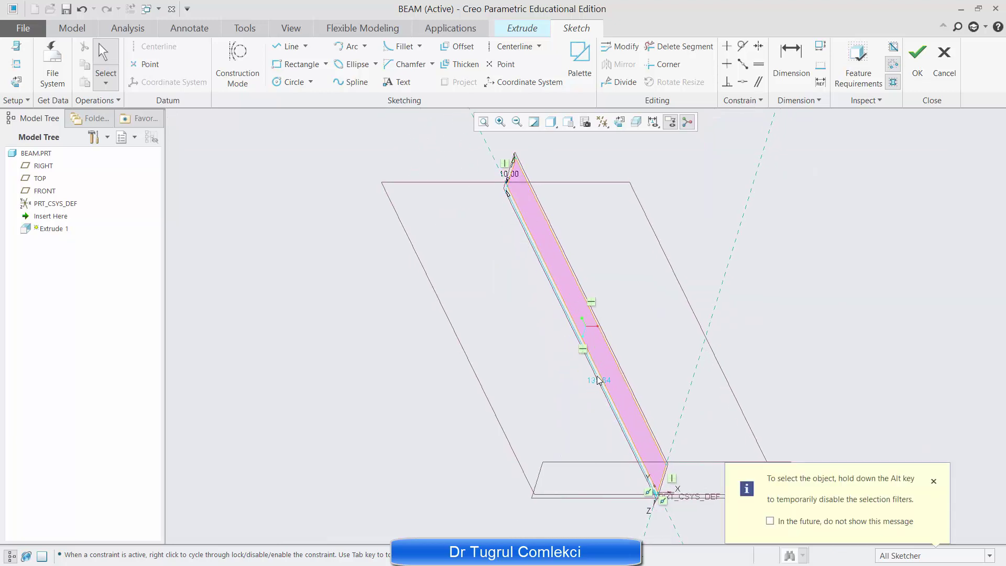
{"action": "double_click", "coordinate": [600, 380]}
{"action": "type", "text": "20"}
{"action": "key", "text": "Return"}
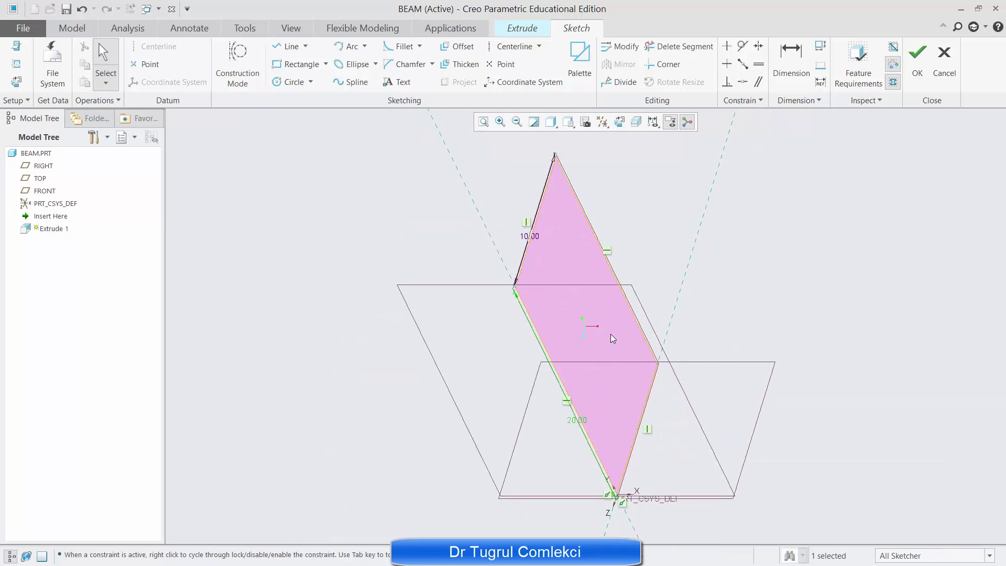
Step: Finish the sketch, extrude it 100 deep to complete Extrude 1, and rotate the beam into view
{"action": "left_click", "coordinate": [917, 58]}
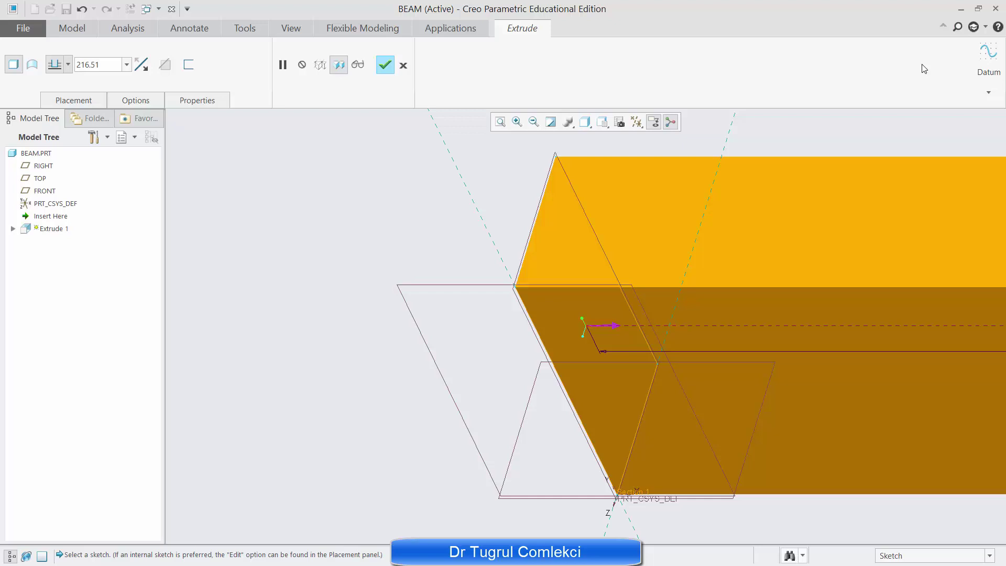
{"action": "double_click", "coordinate": [84, 64]}
{"action": "type", "text": "100"}
{"action": "key", "text": "Return"}
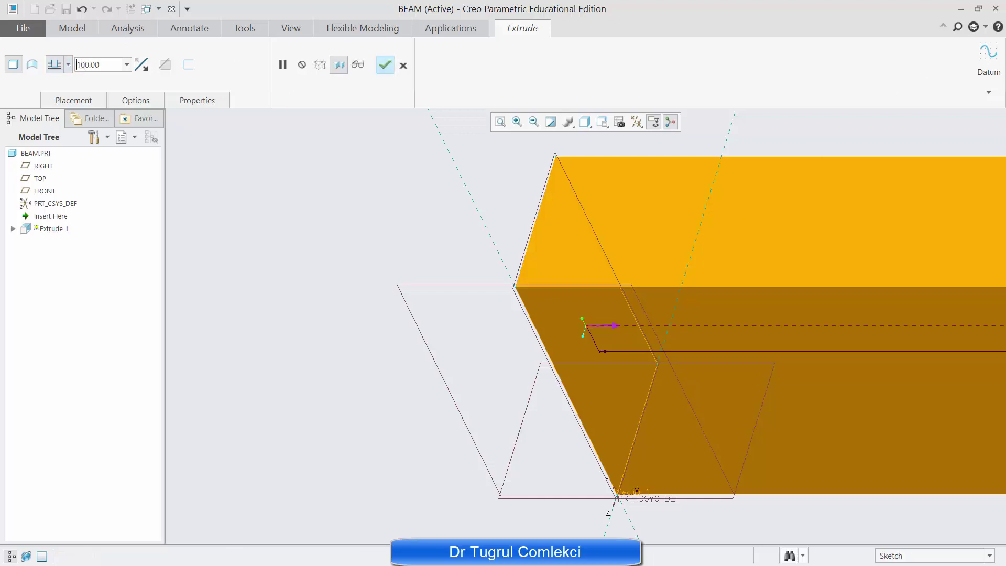
{"action": "left_click", "coordinate": [385, 73]}
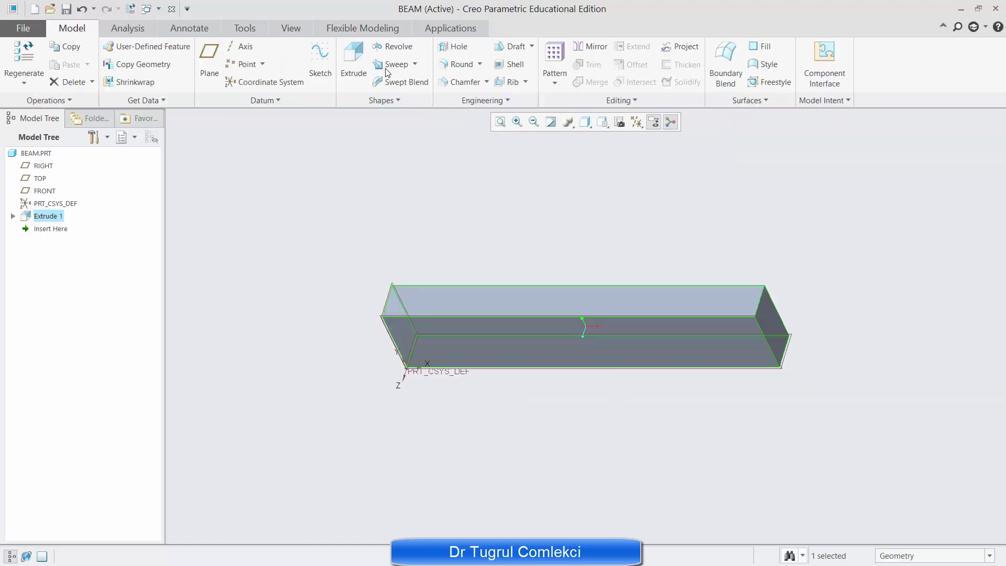
{"action": "mouse_move", "coordinate": [544, 269]}
{"action": "middle_mouse_down"}
{"action": "mouse_move", "coordinate": [537, 254]}
{"action": "mouse_move", "coordinate": [516, 283]}
{"action": "mouse_move", "coordinate": [550, 272]}
{"action": "mouse_move", "coordinate": [540, 261]}
{"action": "middle_mouse_up"}
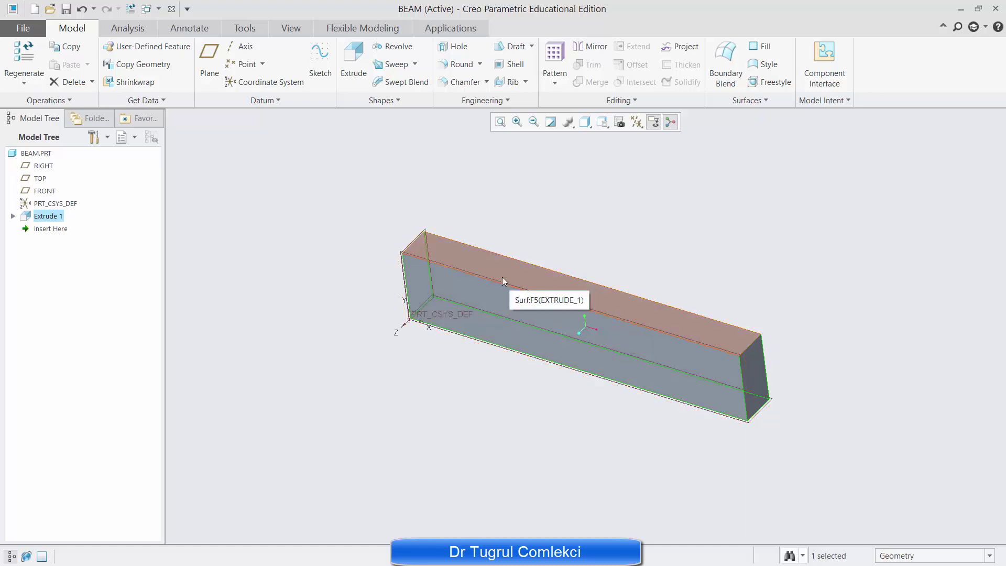
{"action": "scroll", "coordinate": [629, 328], "scroll_direction": "up", "scroll_amount": 2}
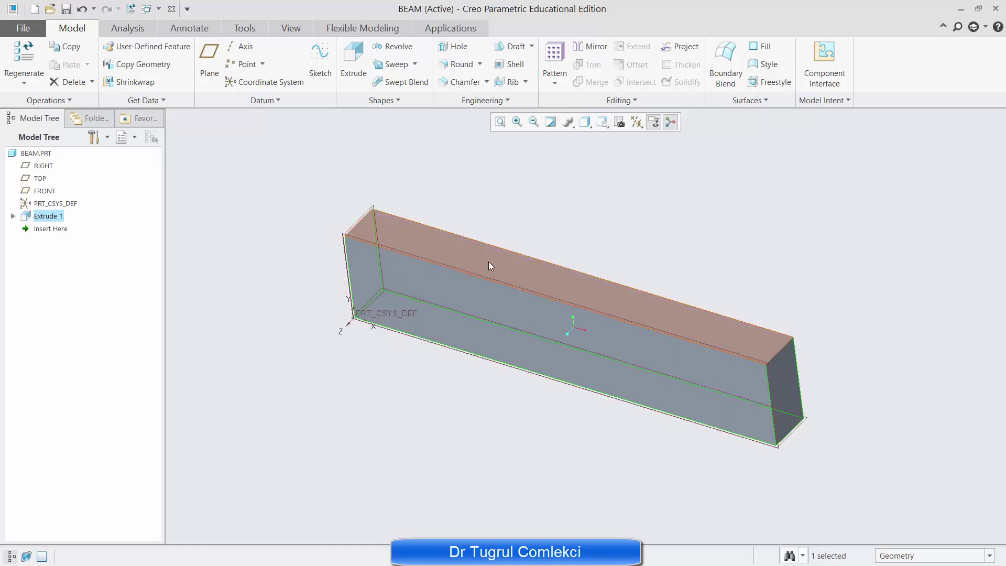
Step: Open the Model Properties of the BEAM part from the File menu
{"action": "left_click", "coordinate": [20, 27]}
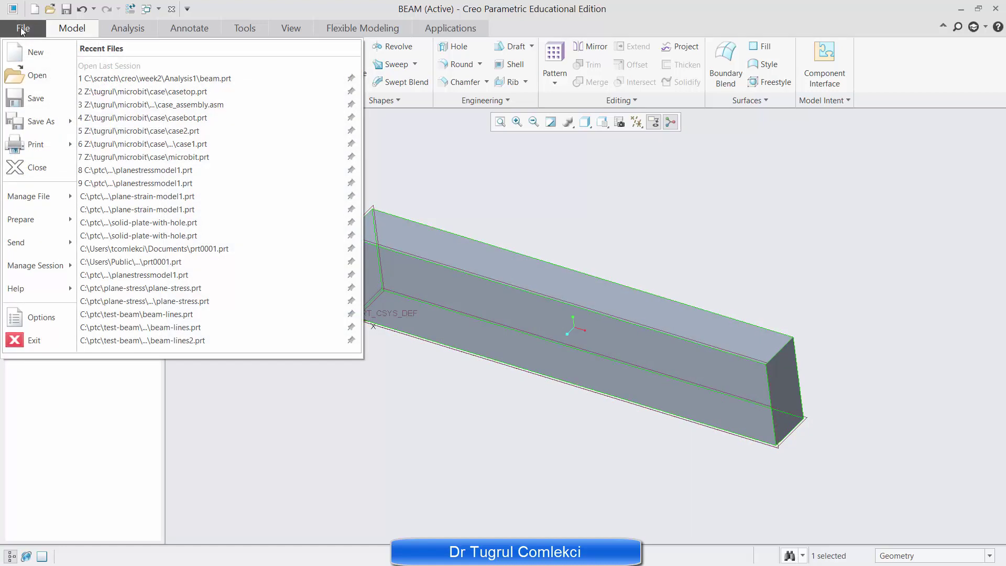
{"action": "mouse_move", "coordinate": [38, 217]}
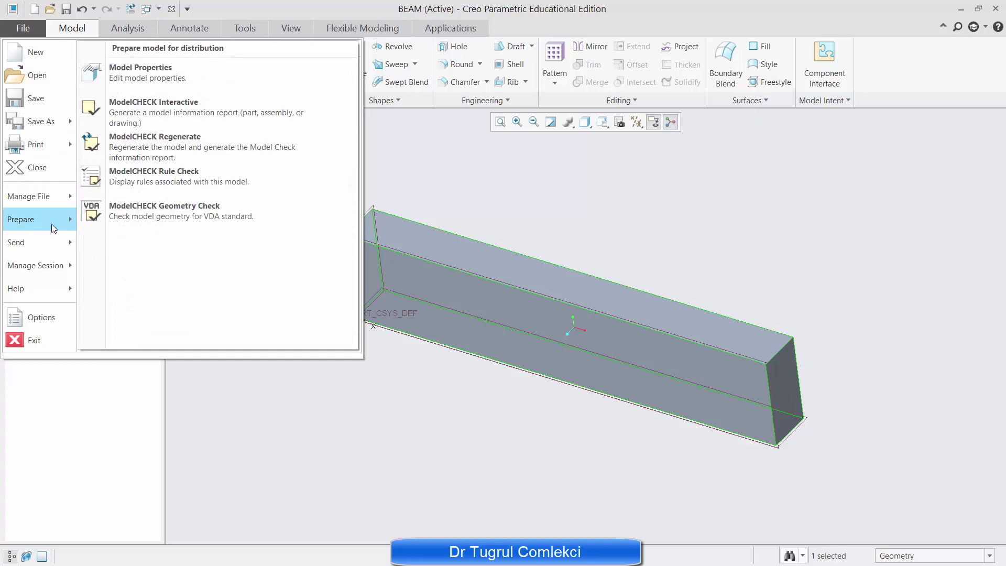
{"action": "left_click", "coordinate": [175, 80]}
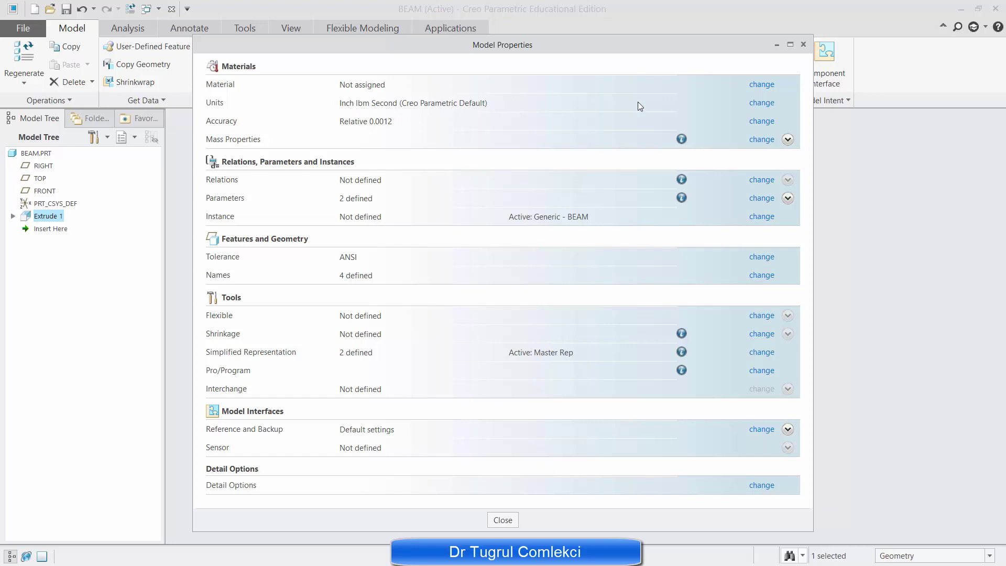
Step: Switch the part's units to millimeter Newton Second (mmNs), interpreting existing dimensions
{"action": "left_click", "coordinate": [766, 108]}
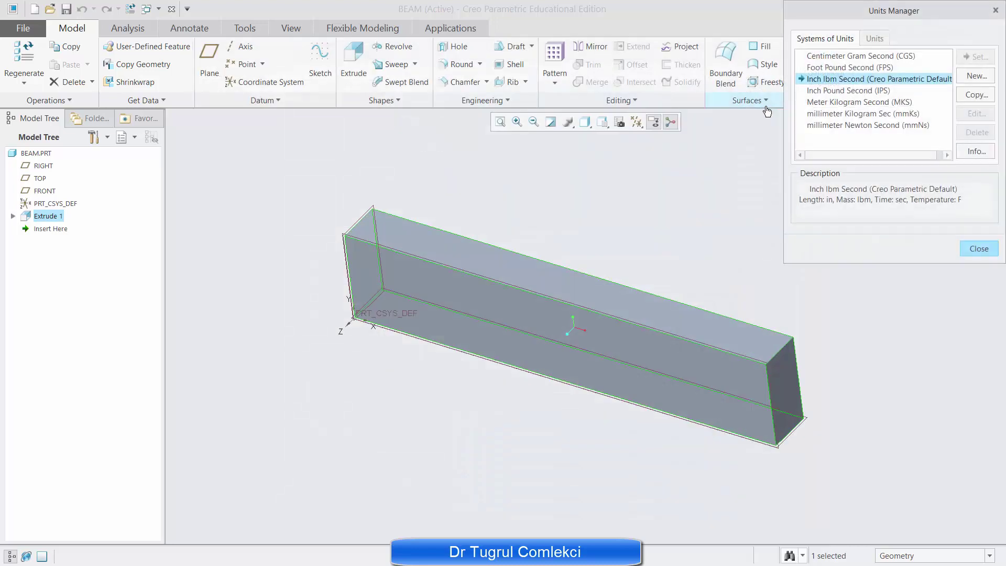
{"action": "left_click", "coordinate": [828, 127]}
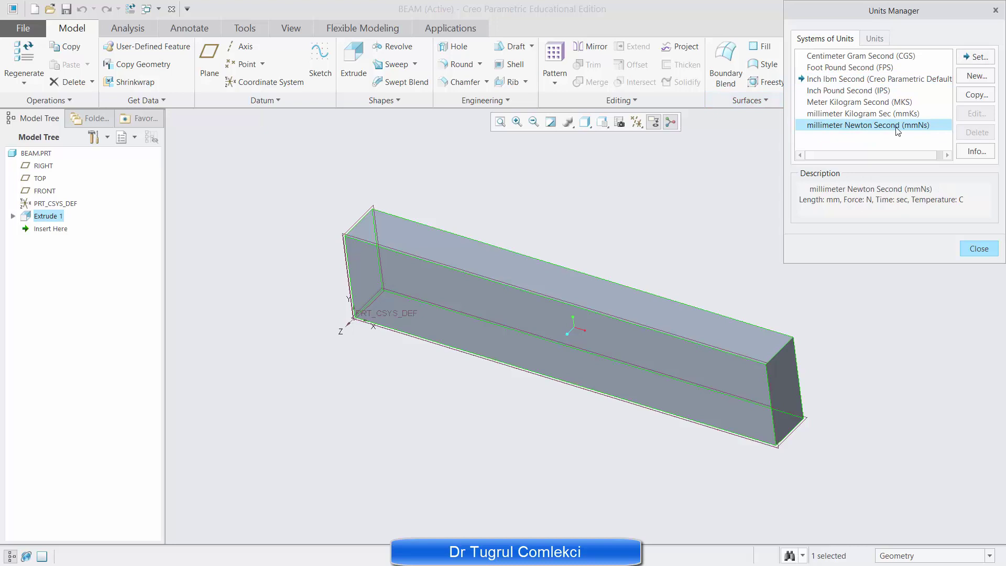
{"action": "left_click", "coordinate": [974, 57]}
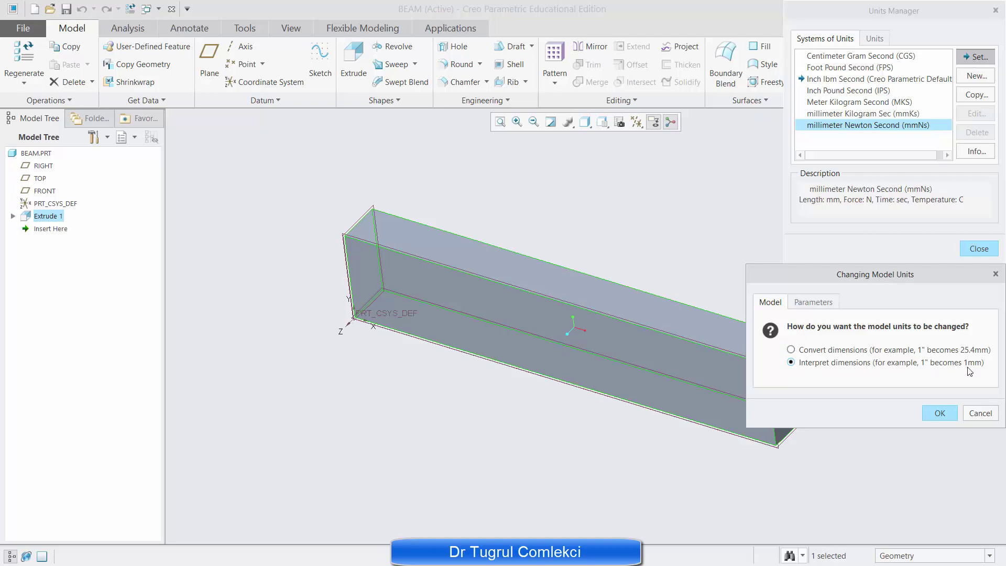
{"action": "left_click", "coordinate": [933, 417]}
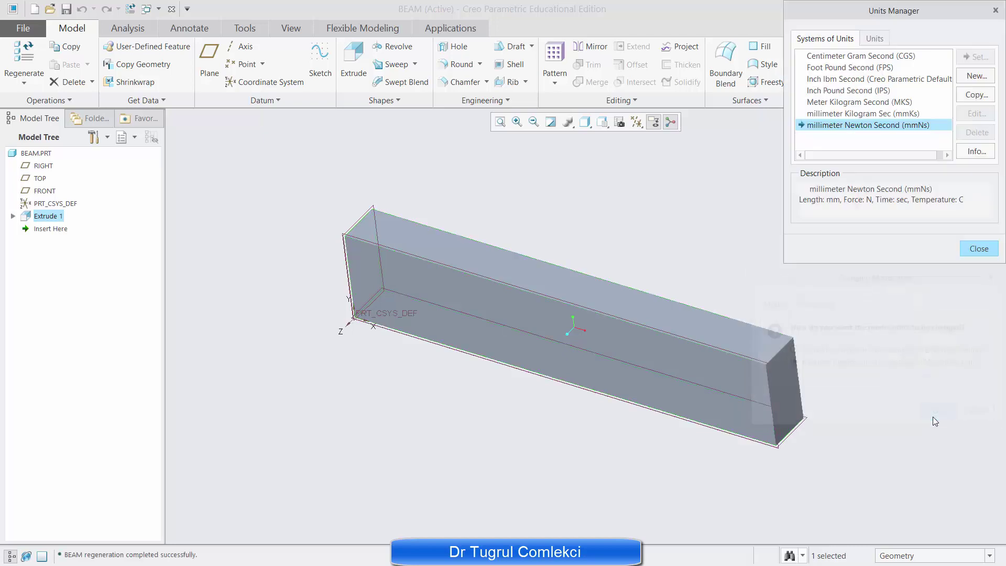
{"action": "left_click", "coordinate": [979, 248]}
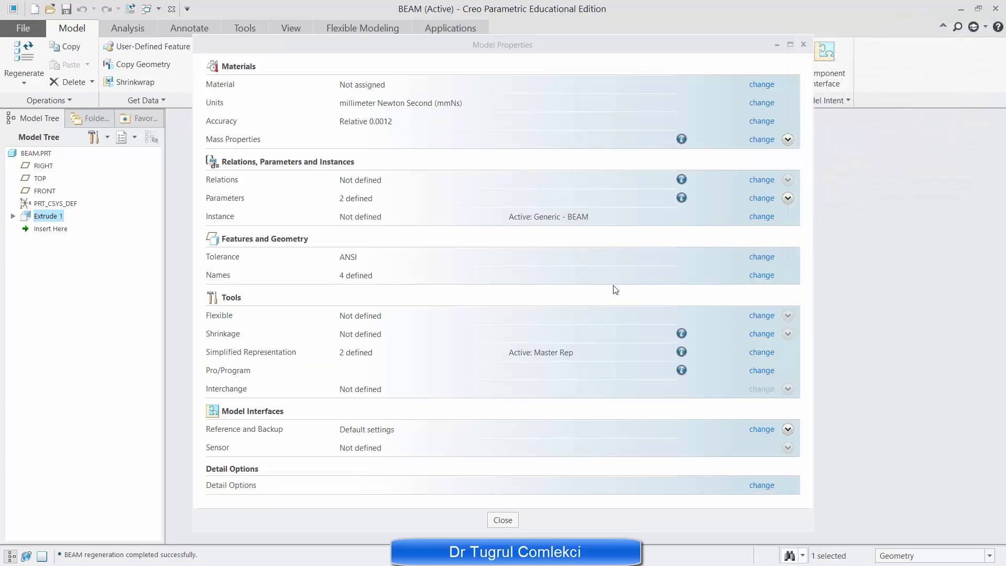
Step: Assign Steel_low_alloy from the Granta Design Ferrous_metals library as the beam's material
{"action": "left_click", "coordinate": [762, 85]}
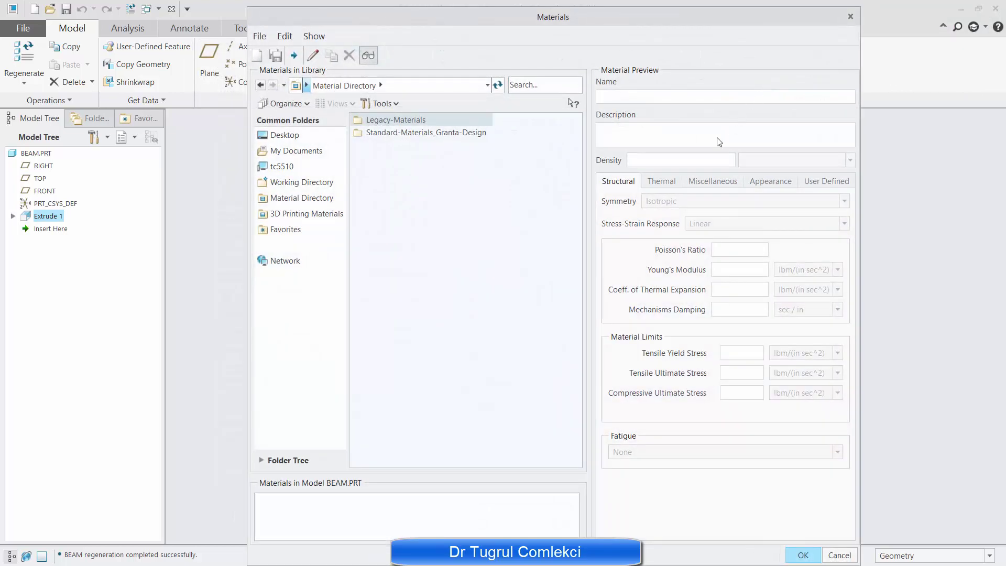
{"action": "double_click", "coordinate": [441, 134]}
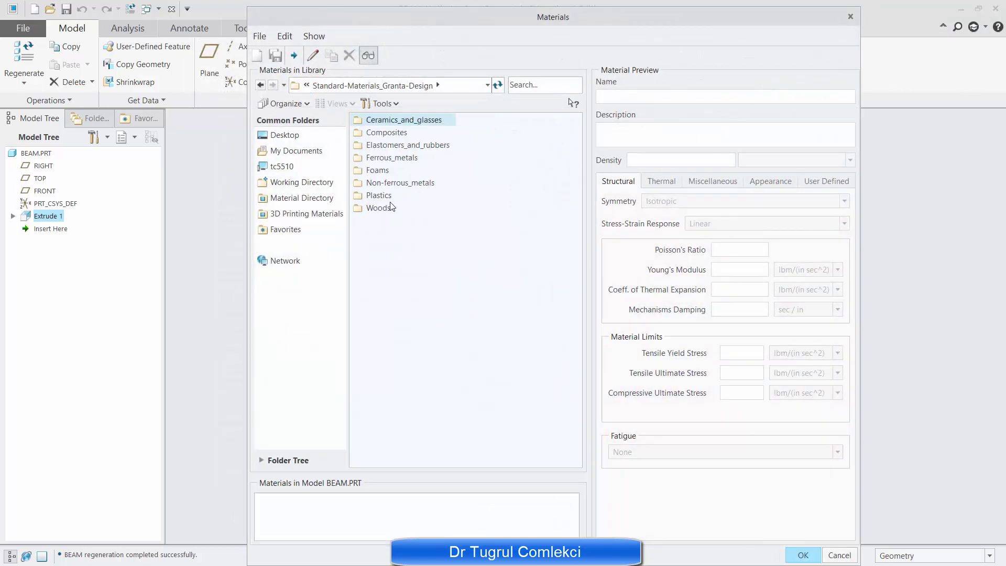
{"action": "double_click", "coordinate": [380, 159]}
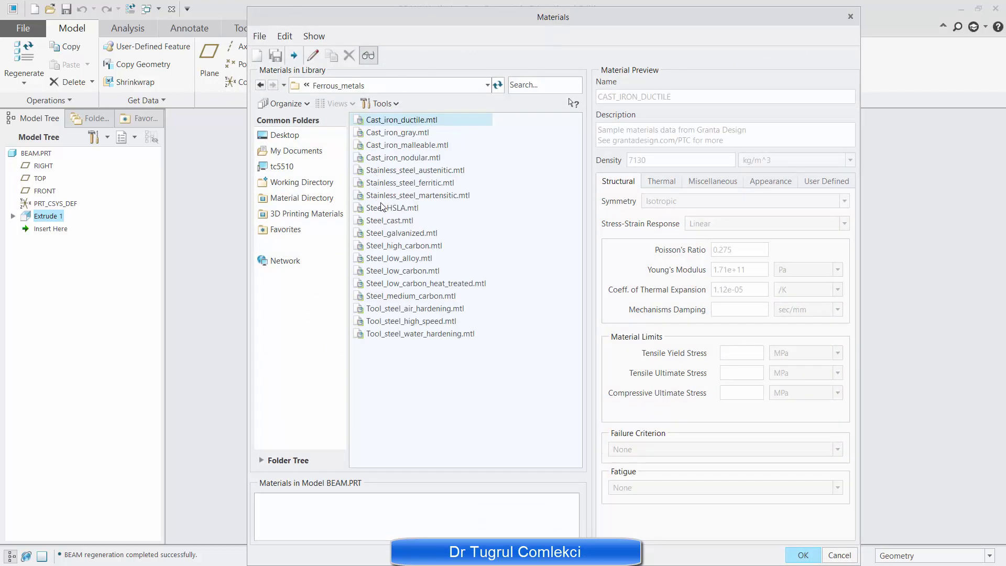
{"action": "left_click", "coordinate": [387, 260]}
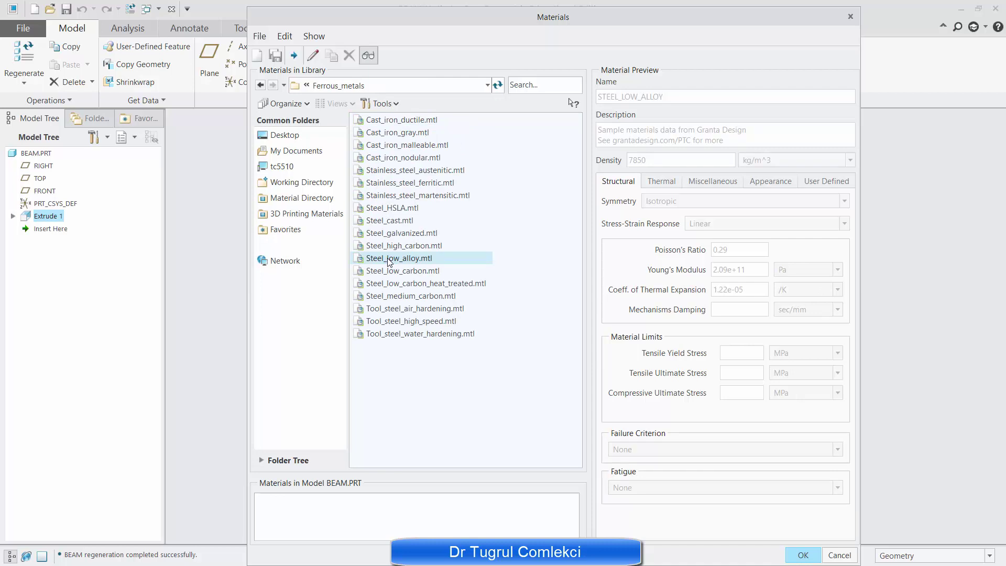
{"action": "double_click", "coordinate": [389, 261]}
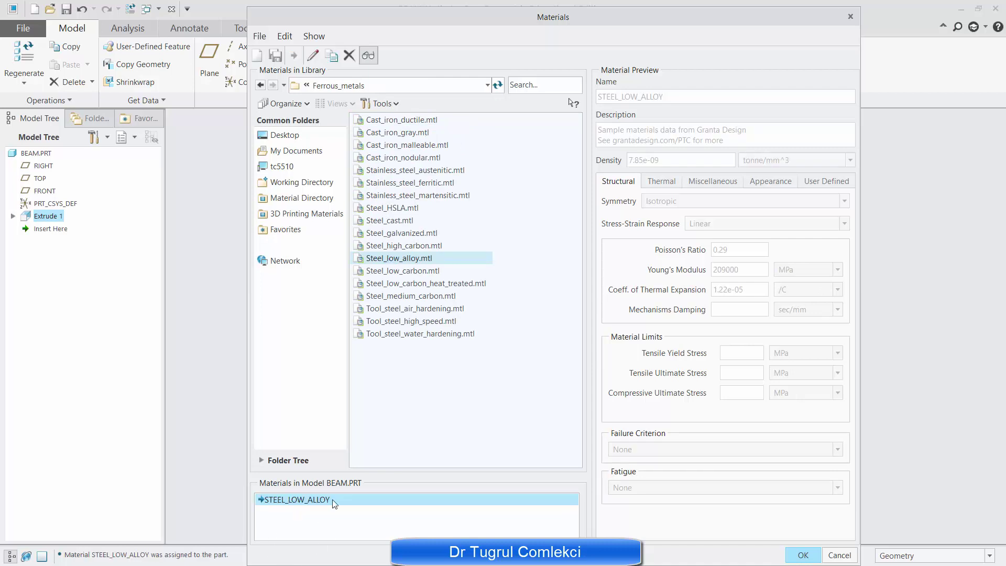
{"action": "left_click", "coordinate": [802, 556]}
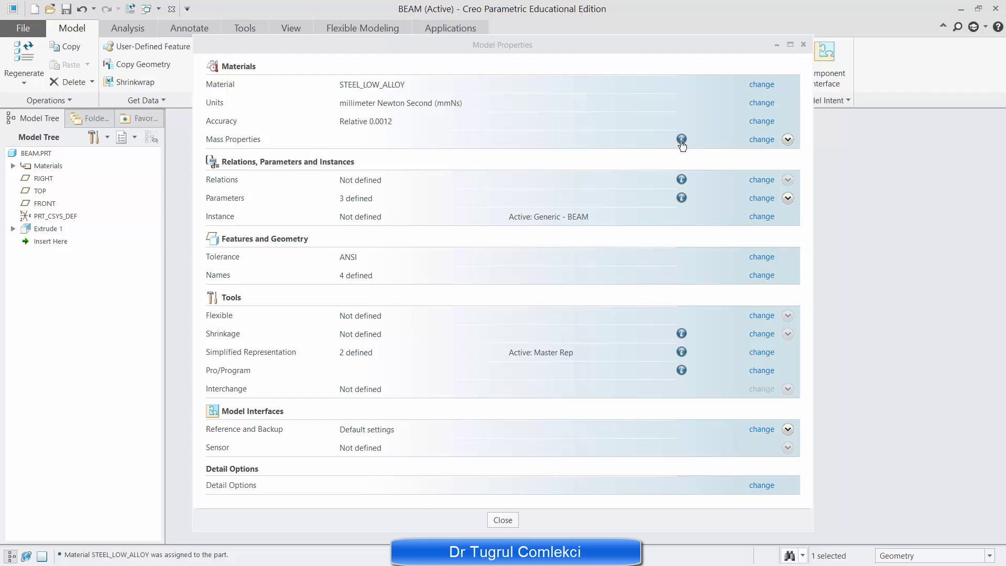
Step: Check the mass properties report showing mass 1.57e-4 tonne, then close Model Properties
{"action": "left_click", "coordinate": [681, 140]}
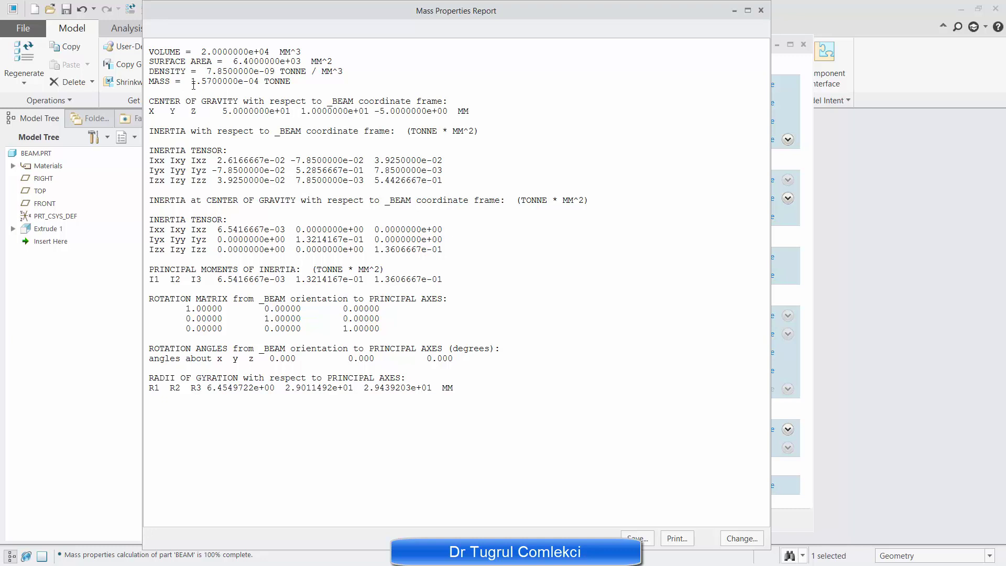
{"action": "left_click_drag", "start_coordinate": [193, 82], "coordinate": [283, 88]}
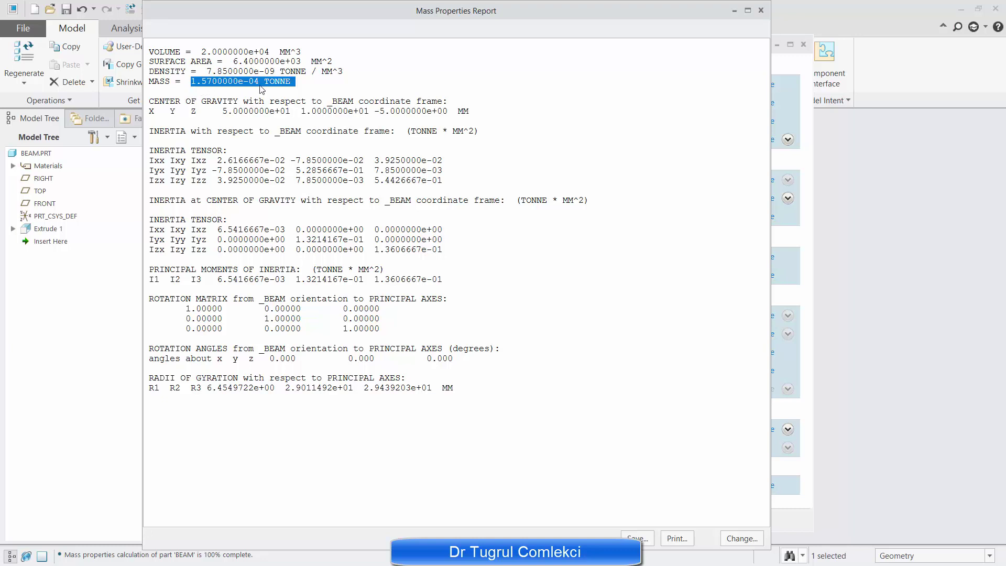
{"action": "left_click", "coordinate": [295, 83]}
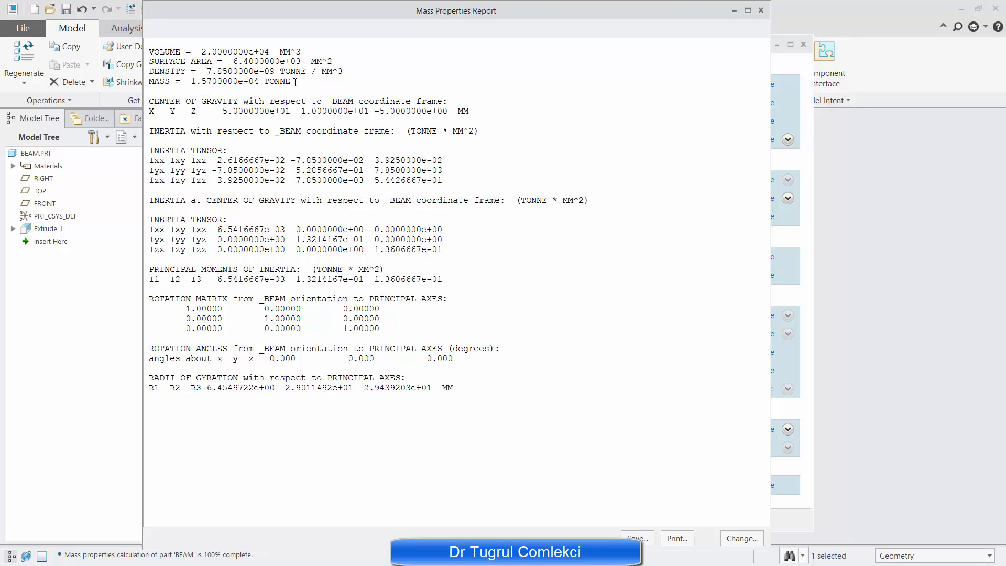
{"action": "left_click_drag", "start_coordinate": [292, 82], "coordinate": [199, 80]}
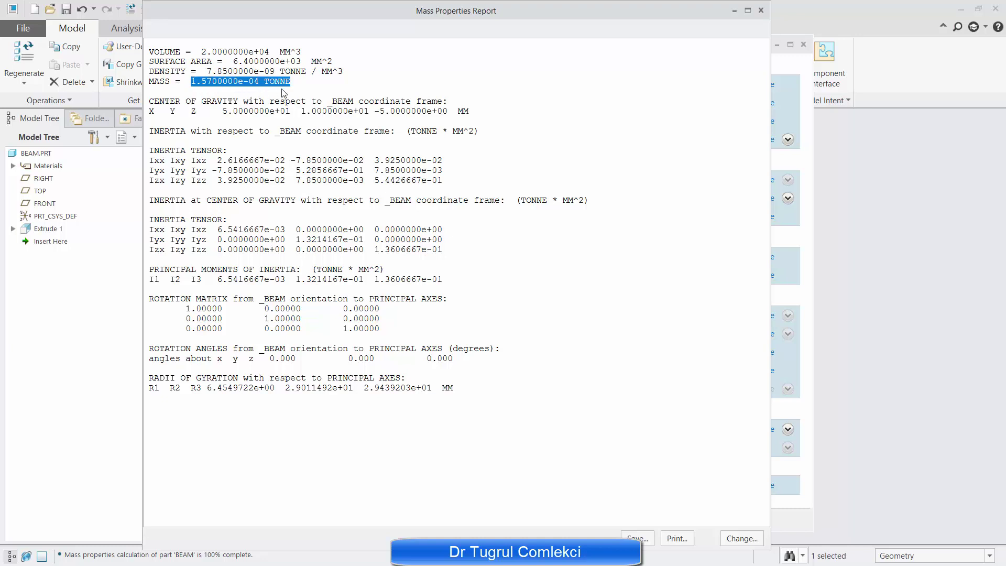
{"action": "left_click", "coordinate": [302, 84]}
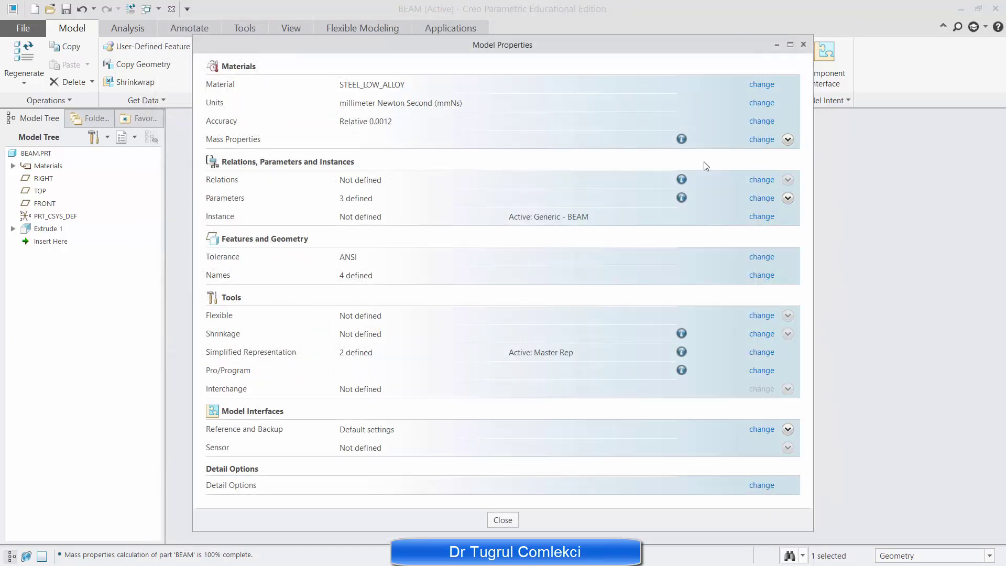
{"action": "left_click", "coordinate": [496, 520]}
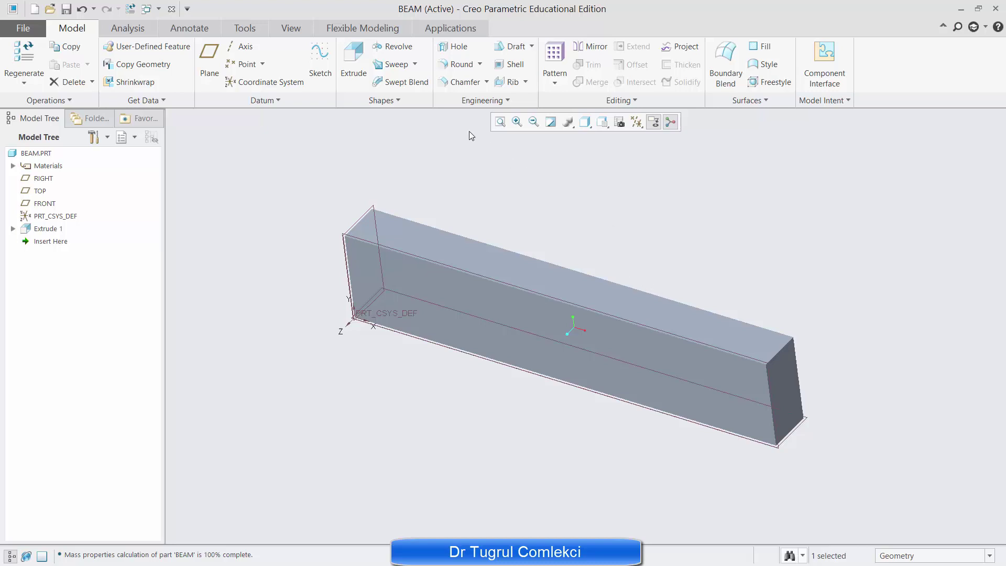
Step: Enter Creo Simulate and add a displacement constraint fixing all translations on the beam's end face
{"action": "left_click", "coordinate": [448, 30]}
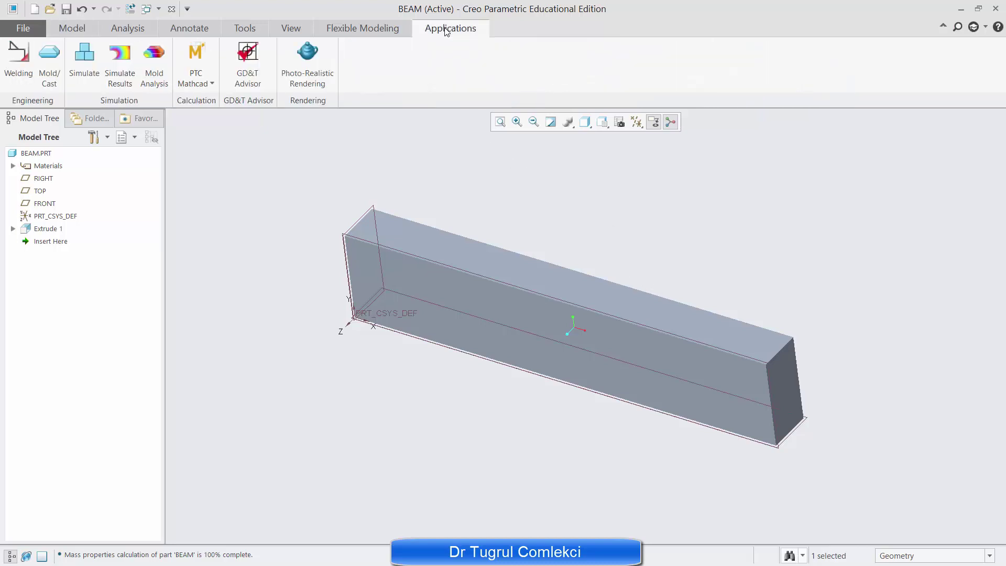
{"action": "left_click", "coordinate": [86, 73]}
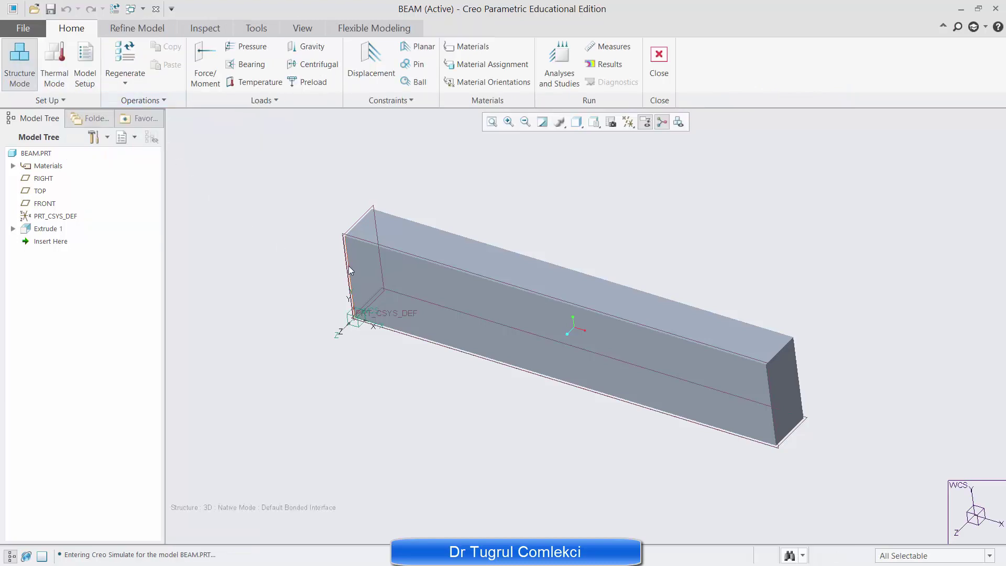
{"action": "middle_click_drag", "start_coordinate": [397, 298], "coordinate": [476, 265]}
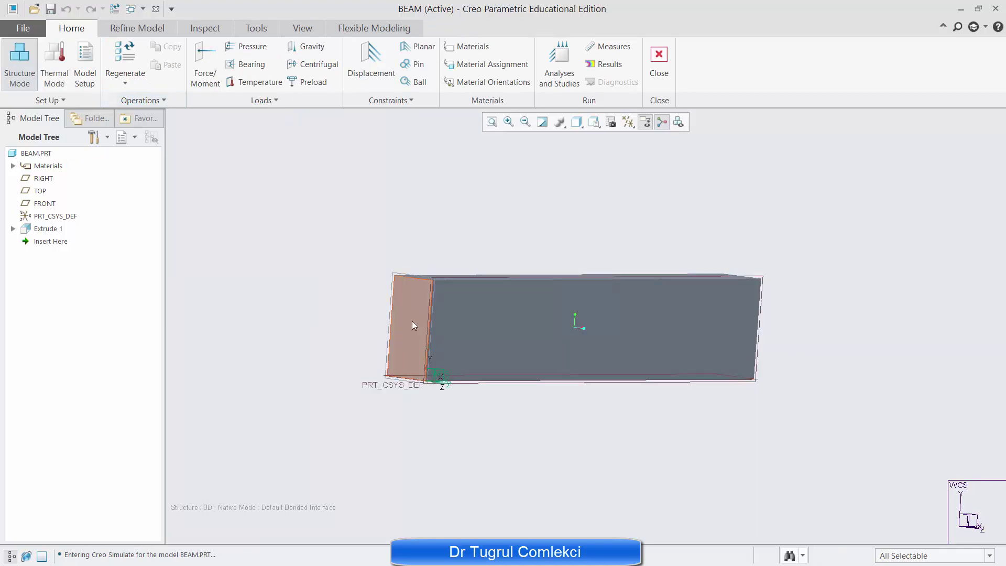
{"action": "left_click", "coordinate": [415, 326]}
{"action": "left_click", "coordinate": [372, 79]}
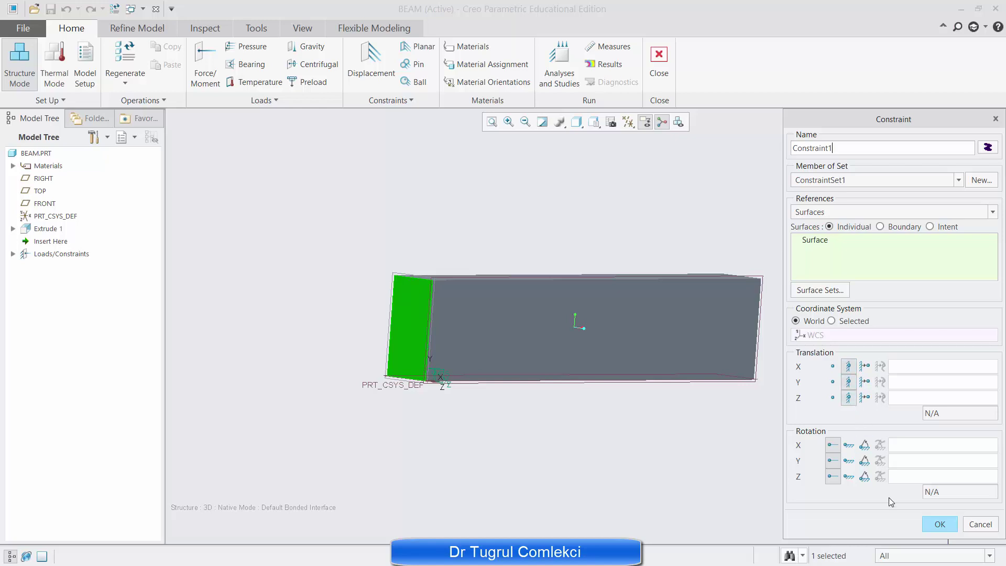
{"action": "left_click", "coordinate": [865, 368]}
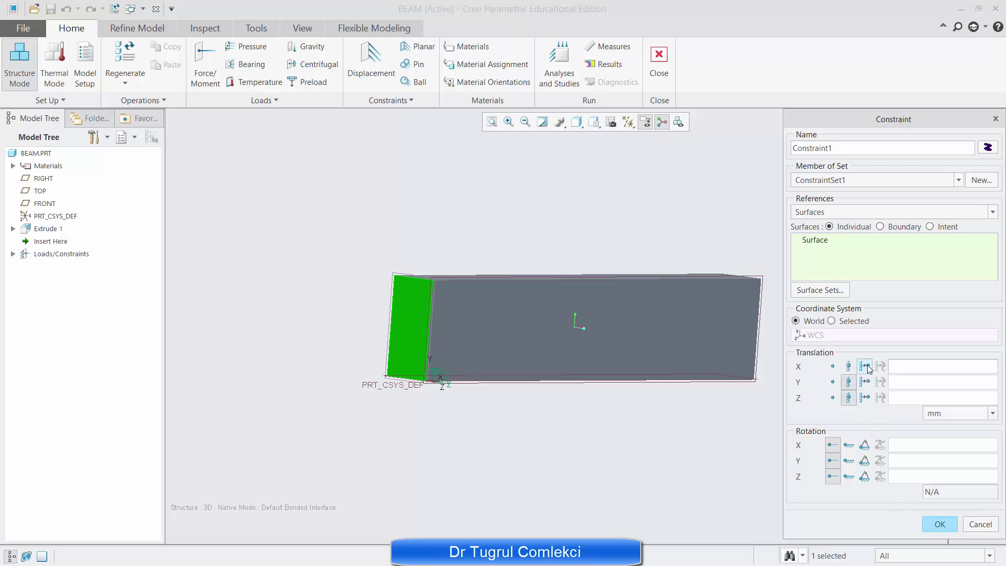
{"action": "left_click", "coordinate": [904, 367]}
{"action": "left_click", "coordinate": [849, 366]}
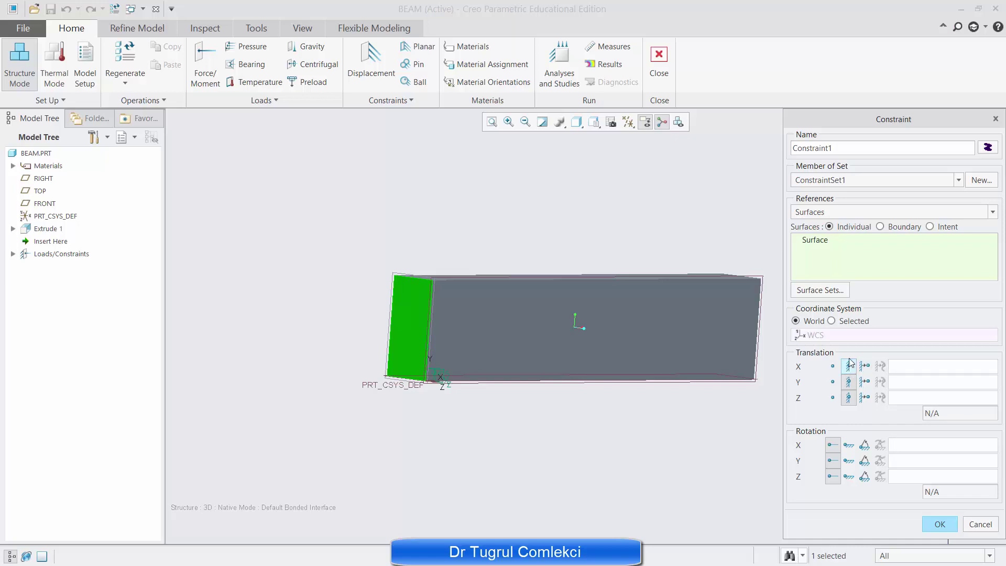
Step: Confirm the end constraint, then apply a -100 N Force Y load to the free end face
{"action": "left_click", "coordinate": [940, 523]}
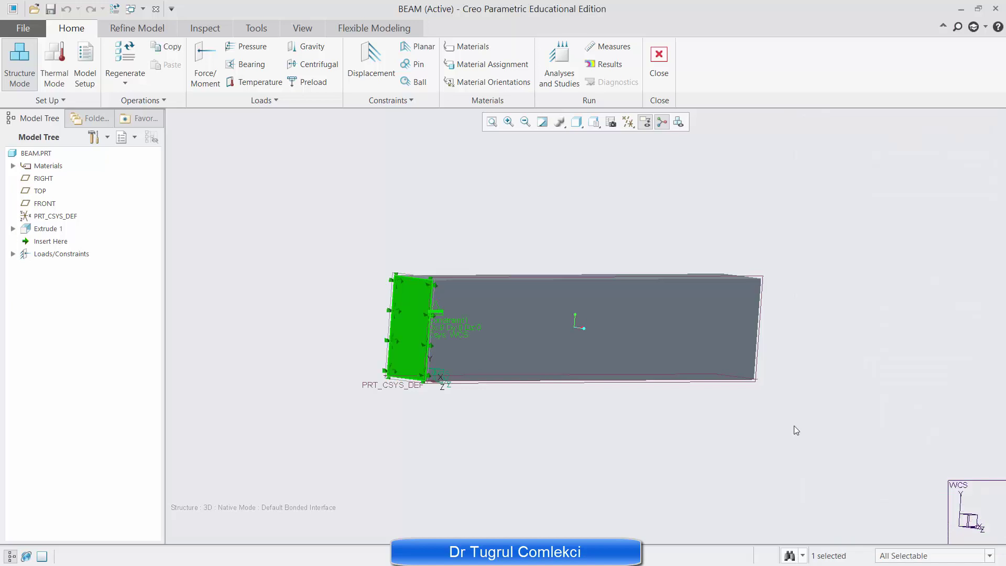
{"action": "middle_click_drag", "start_coordinate": [770, 360], "coordinate": [732, 379]}
{"action": "left_click", "coordinate": [718, 368]}
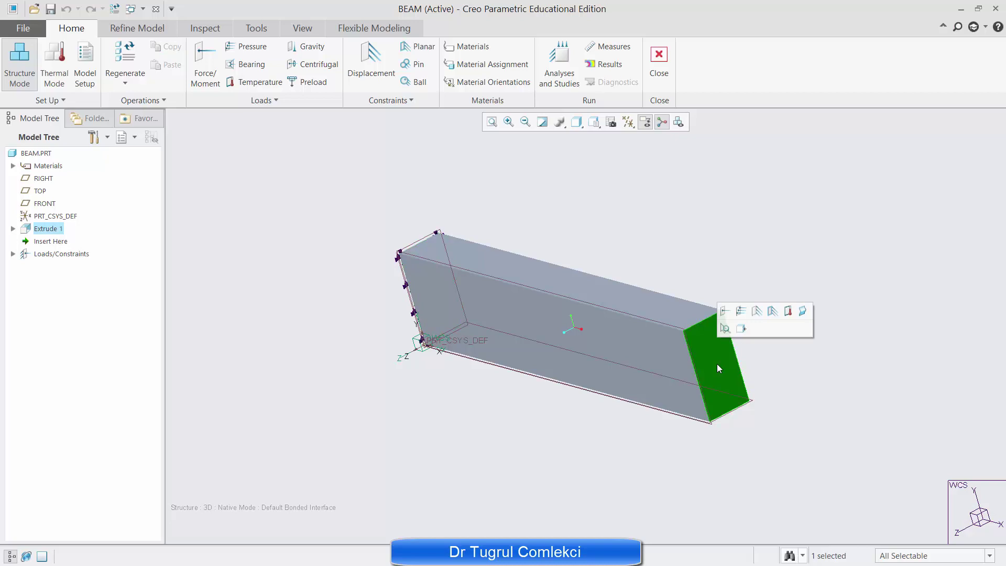
{"action": "left_click", "coordinate": [725, 312]}
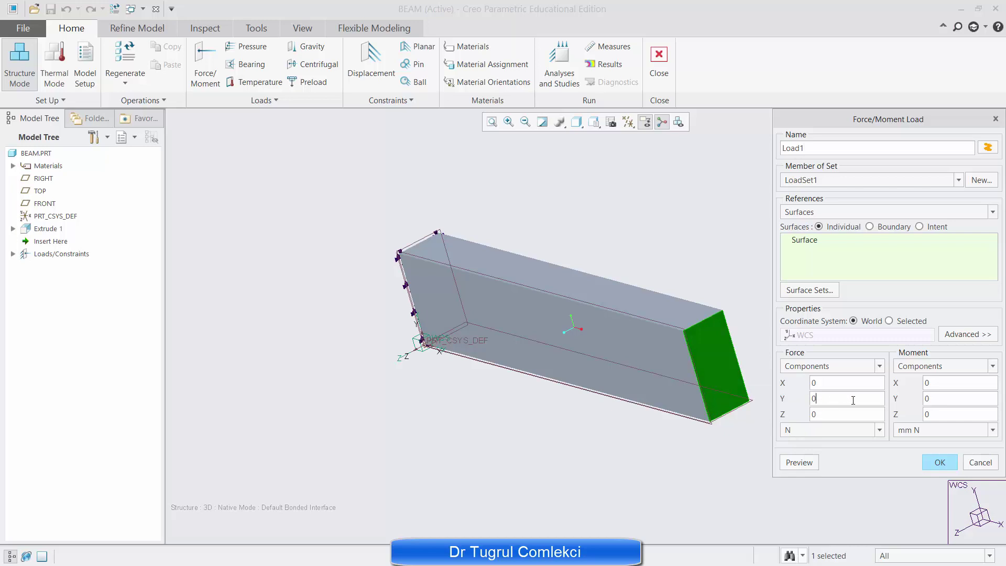
{"action": "type", "text": "100"}
{"action": "left_click", "coordinate": [799, 465]}
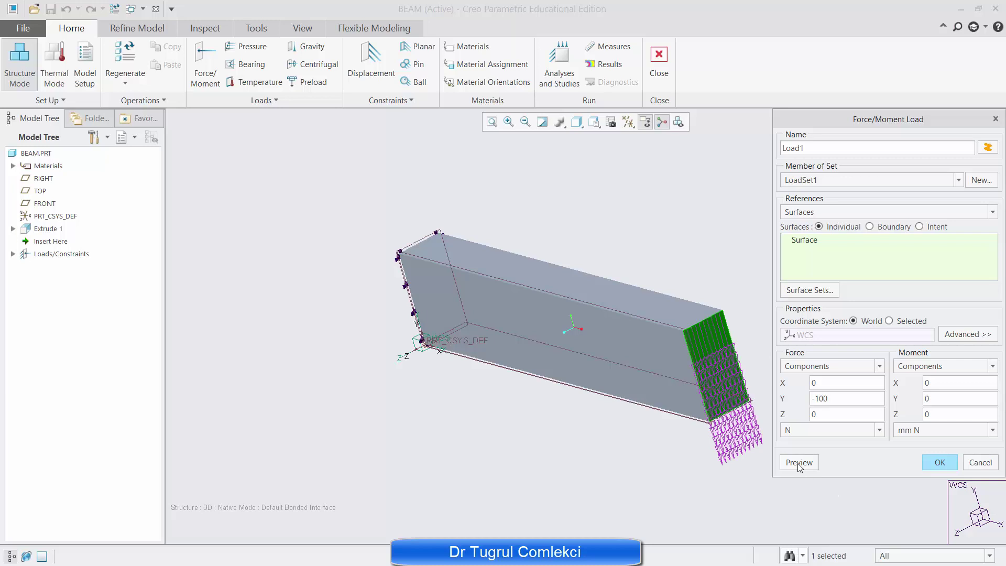
{"action": "left_click", "coordinate": [940, 462]}
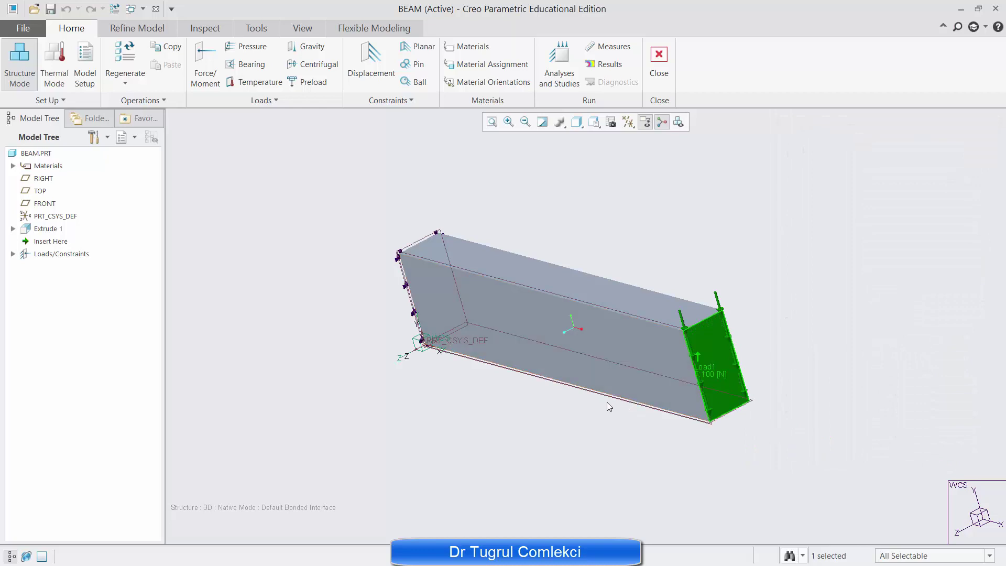
{"action": "mouse_move", "coordinate": [607, 401]}
{"action": "middle_mouse_down"}
{"action": "mouse_move", "coordinate": [626, 404]}
{"action": "mouse_move", "coordinate": [630, 387]}
{"action": "middle_mouse_up"}
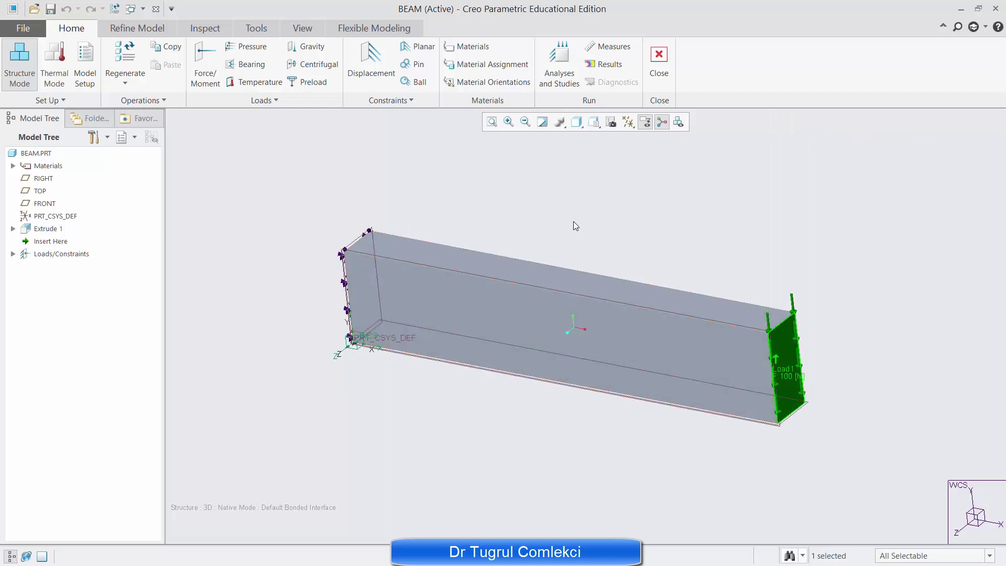
Step: Create static analysis Analysis1 using Multi-Pass Adaptive convergence at 5 percent
{"action": "left_click", "coordinate": [562, 65]}
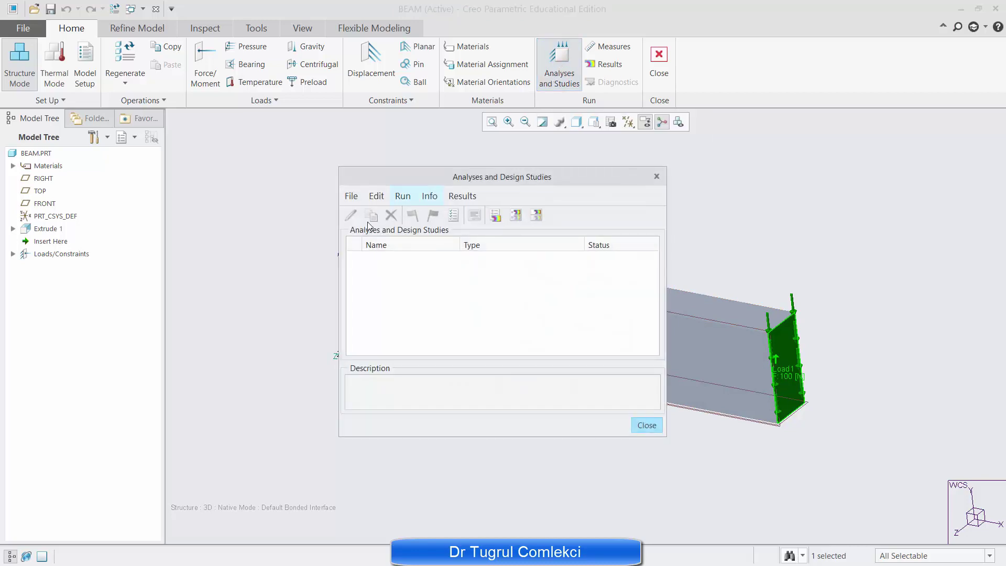
{"action": "left_click", "coordinate": [351, 200]}
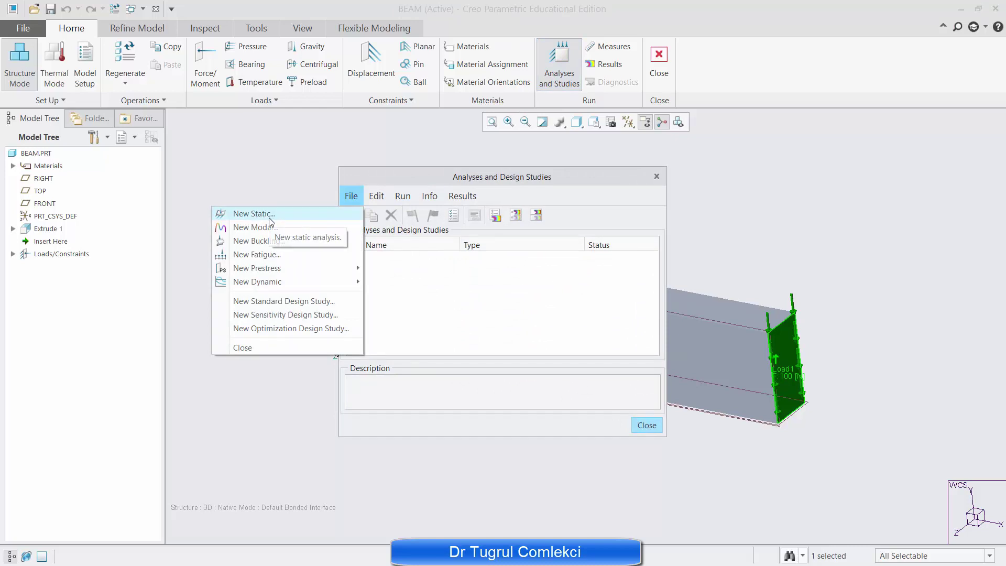
{"action": "mouse_move", "coordinate": [262, 288]}
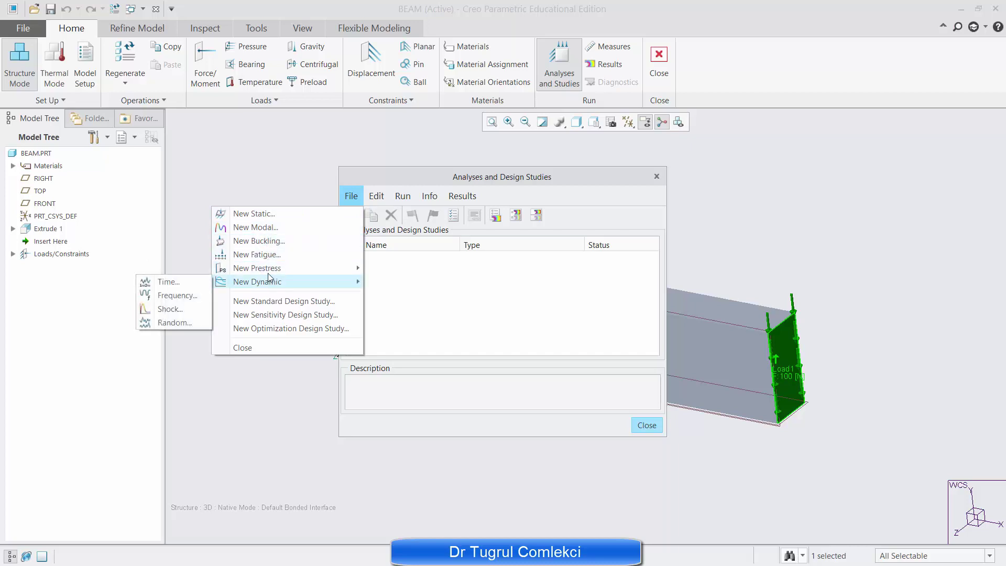
{"action": "left_click", "coordinate": [266, 215]}
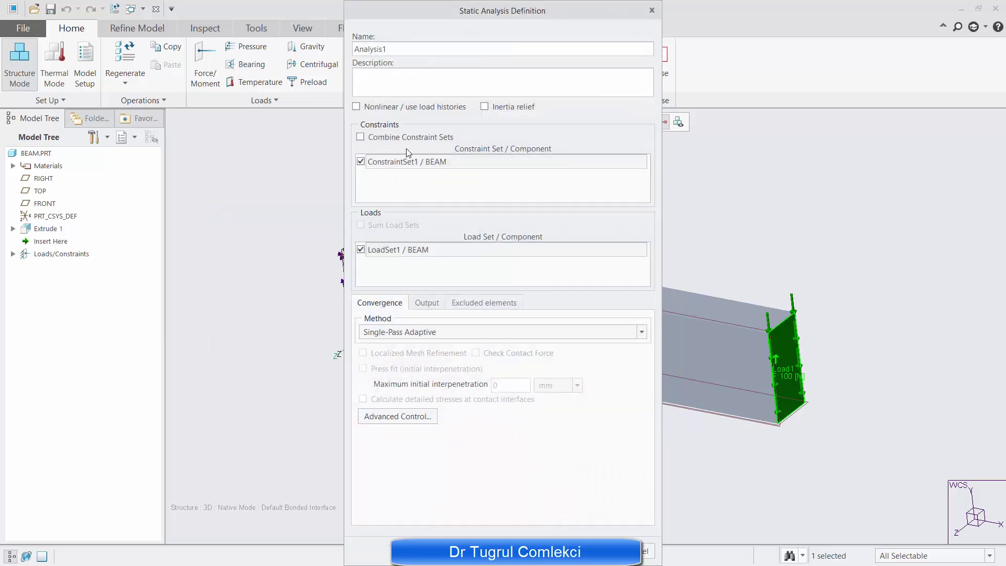
{"action": "left_click", "coordinate": [401, 50]}
{"action": "left_click", "coordinate": [414, 332]}
{"action": "left_click", "coordinate": [395, 343]}
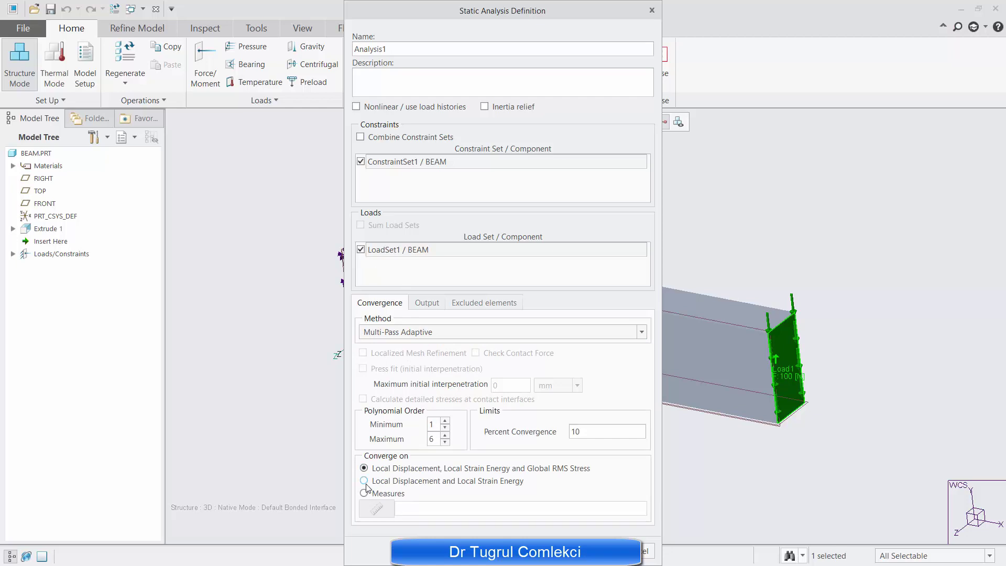
{"action": "left_click_drag", "start_coordinate": [587, 432], "coordinate": [551, 432]}
{"action": "type", "text": "5"}
{"action": "left_click", "coordinate": [592, 551]}
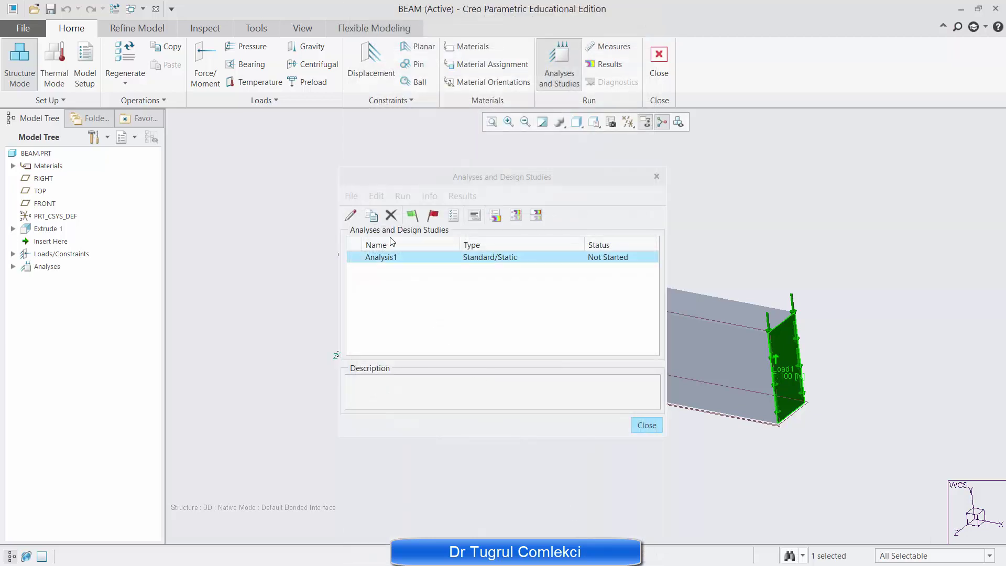
Step: Run Analysis1 with interactive diagnostics until it completes in six passes
{"action": "left_click", "coordinate": [413, 215]}
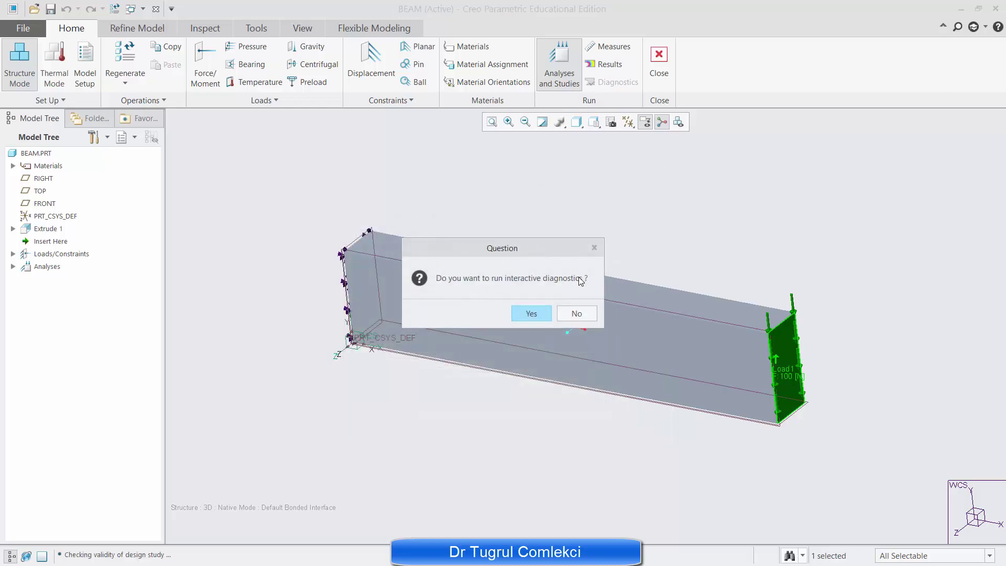
{"action": "left_click", "coordinate": [531, 313]}
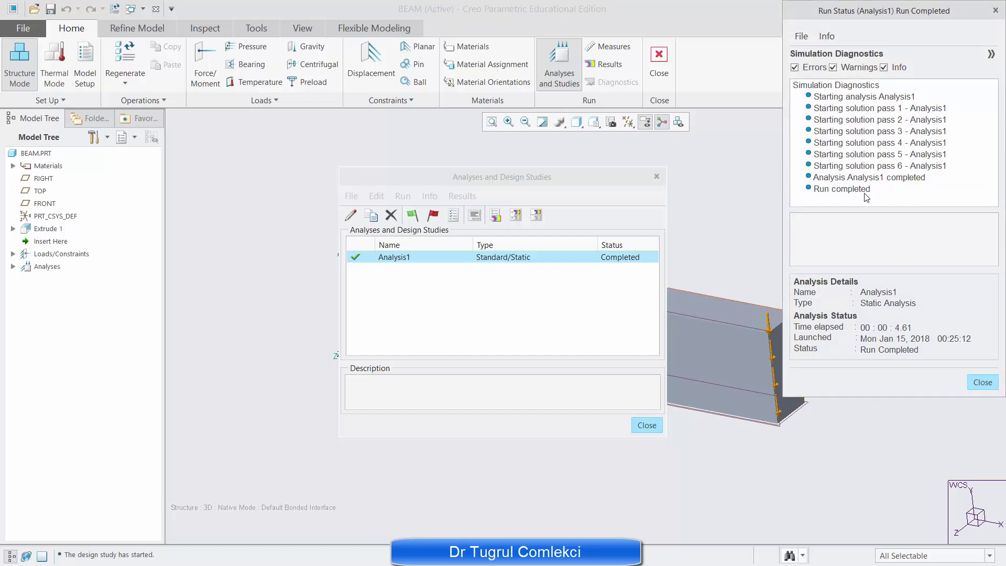
{"action": "left_click", "coordinate": [982, 382]}
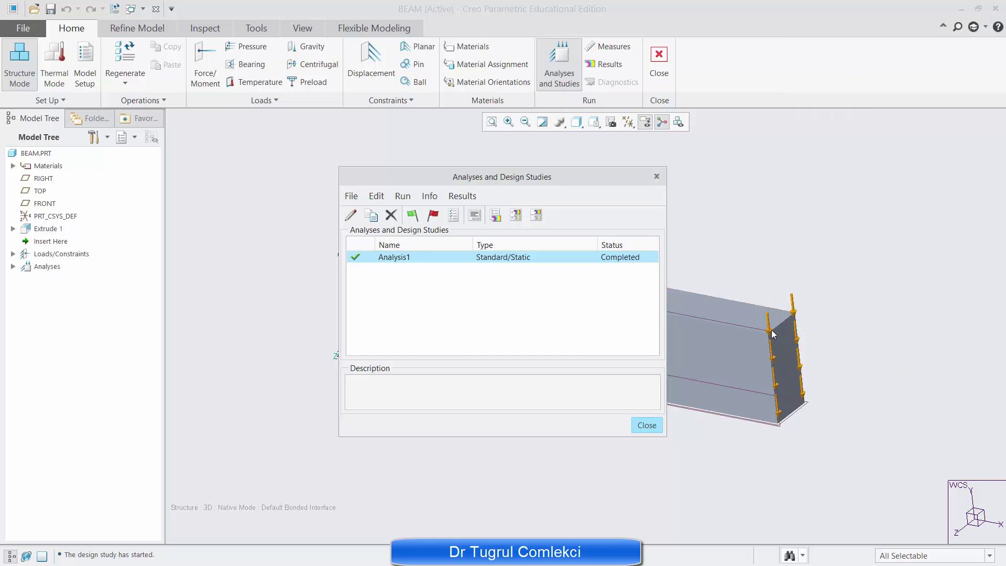
Step: Display Analysis1's von Mises stress fringe (0.22104 to 14.9623 MPa) in an oblique 3-D view
{"action": "left_click", "coordinate": [495, 217]}
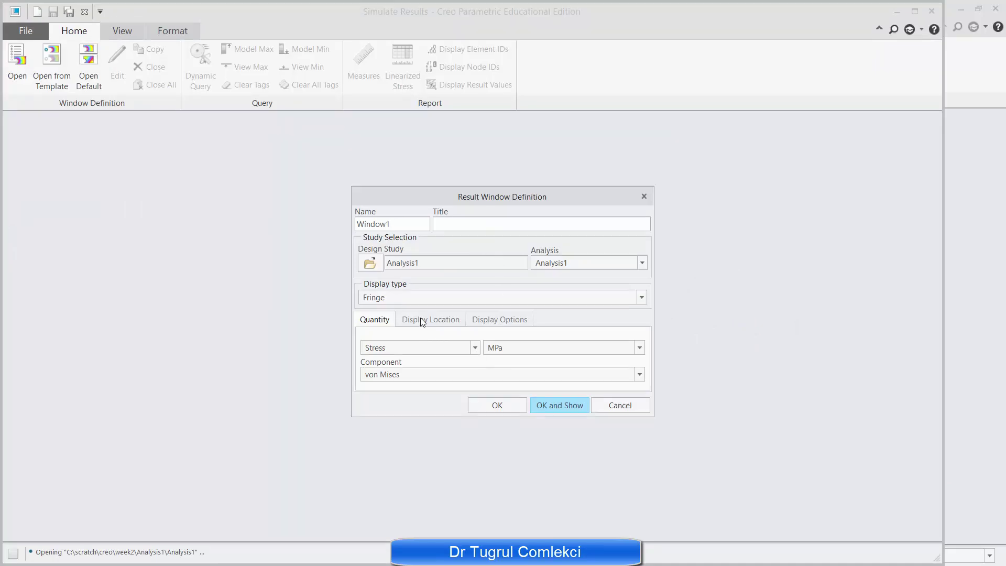
{"action": "left_click", "coordinate": [556, 407]}
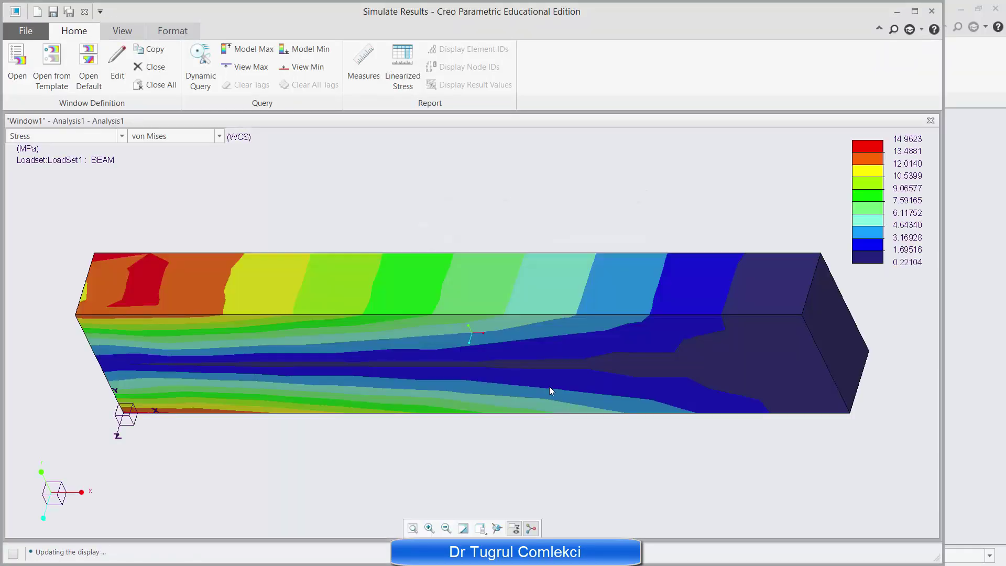
{"action": "mouse_move", "coordinate": [545, 386]}
{"action": "middle_mouse_down"}
{"action": "mouse_move", "coordinate": [423, 344]}
{"action": "mouse_move", "coordinate": [432, 414]}
{"action": "mouse_move", "coordinate": [472, 387]}
{"action": "middle_mouse_up"}
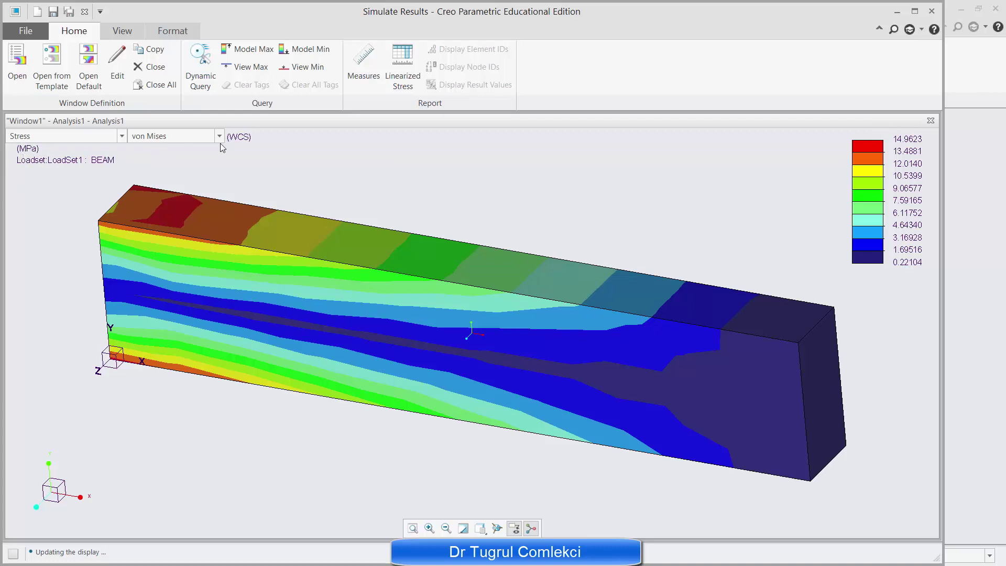
Step: Show the stress plot on the deformed beam with element edges, scaled 4.0545E+02
{"action": "left_click", "coordinate": [116, 68]}
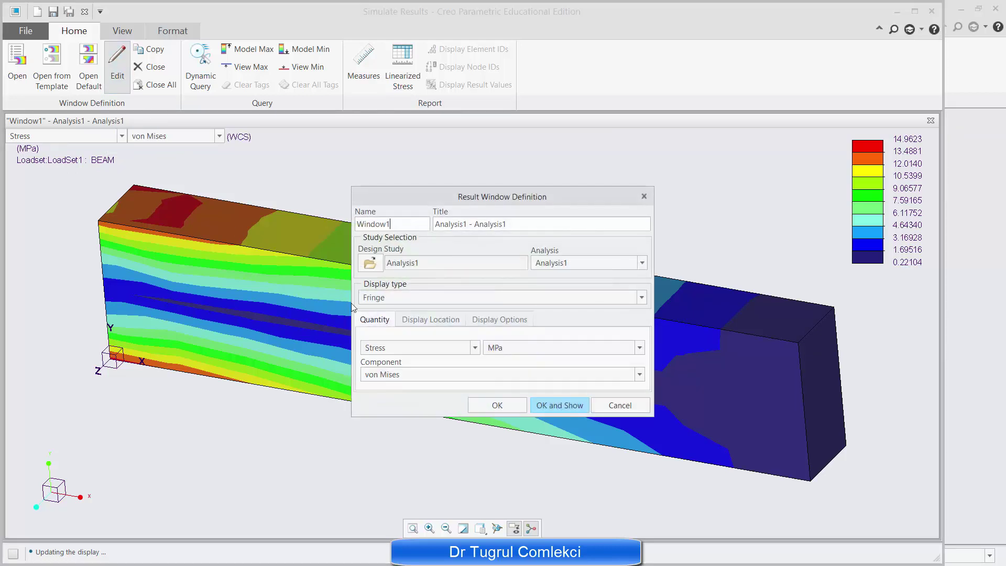
{"action": "left_click", "coordinate": [500, 320]}
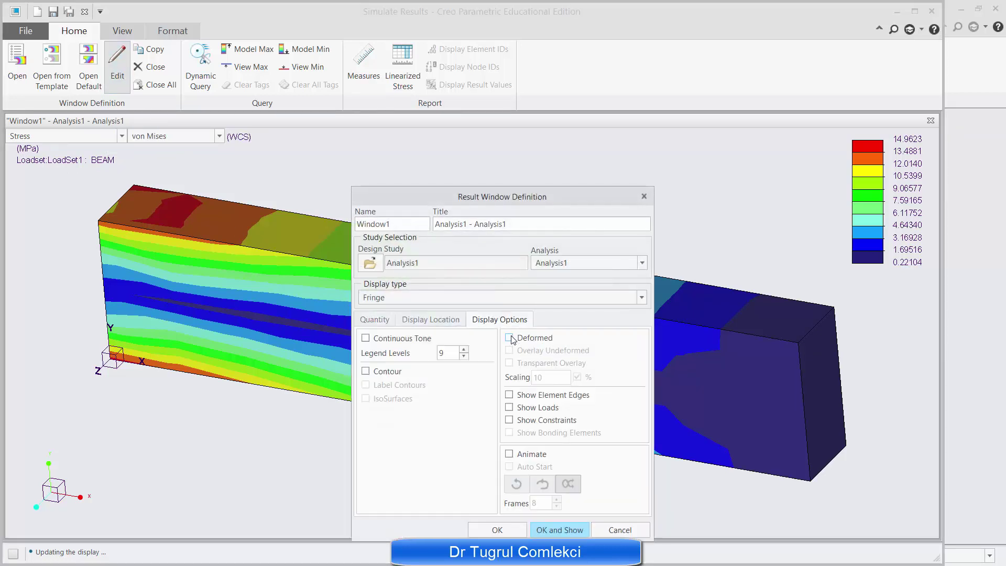
{"action": "left_click", "coordinate": [510, 338]}
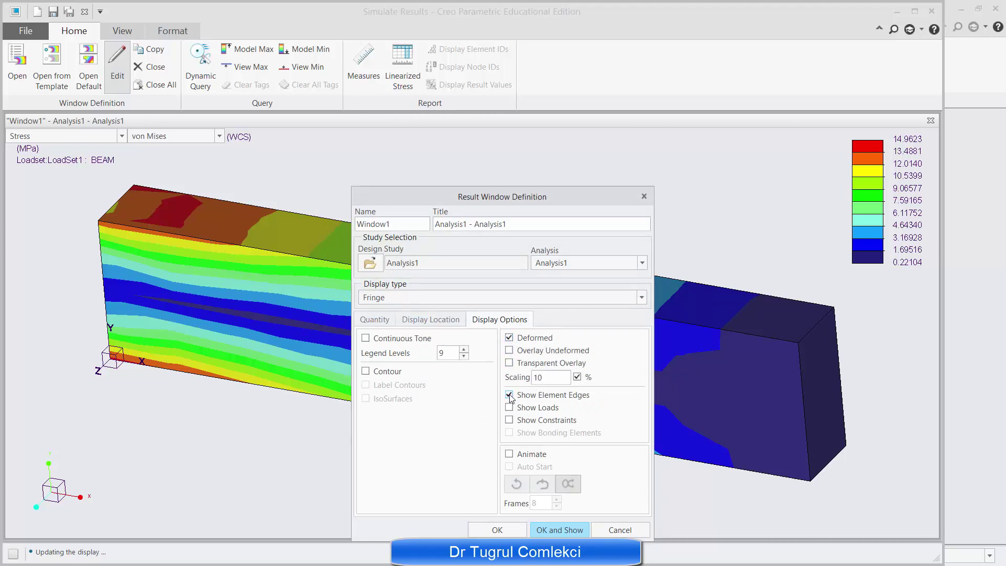
{"action": "left_click", "coordinate": [558, 530]}
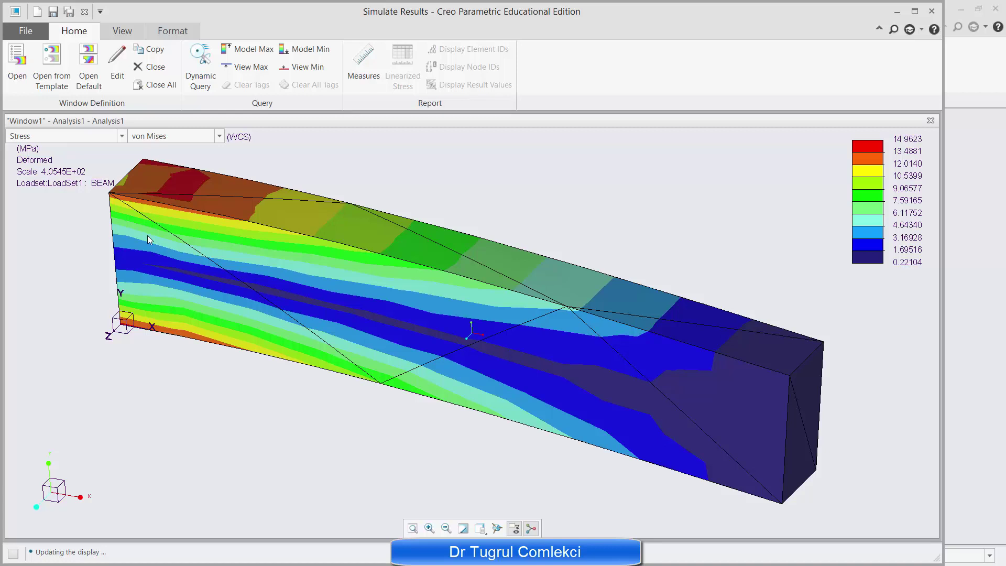
Step: View the P-Level plot (maximum 6), then switch the result type to Displacement
{"action": "left_click", "coordinate": [121, 138]}
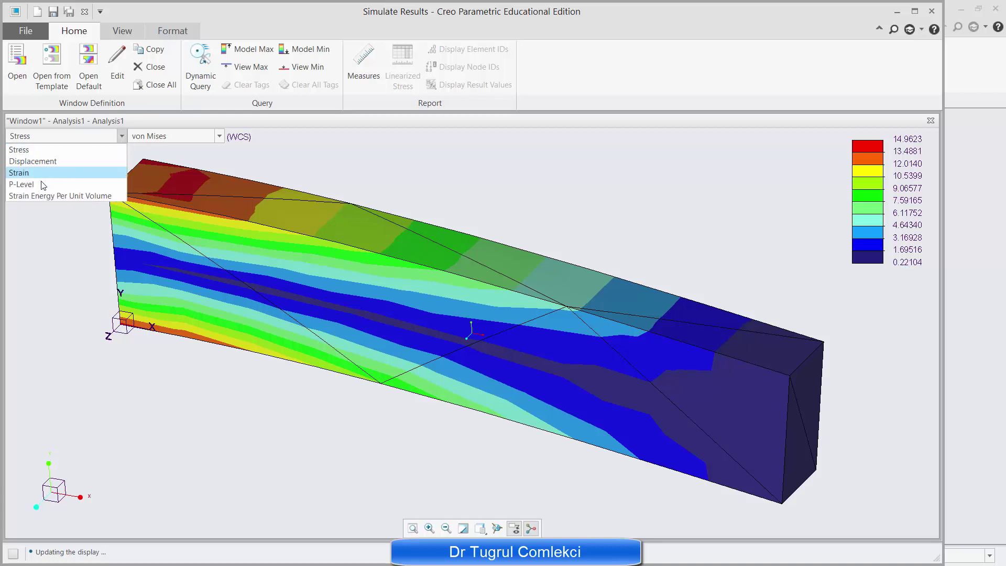
{"action": "left_click", "coordinate": [21, 184]}
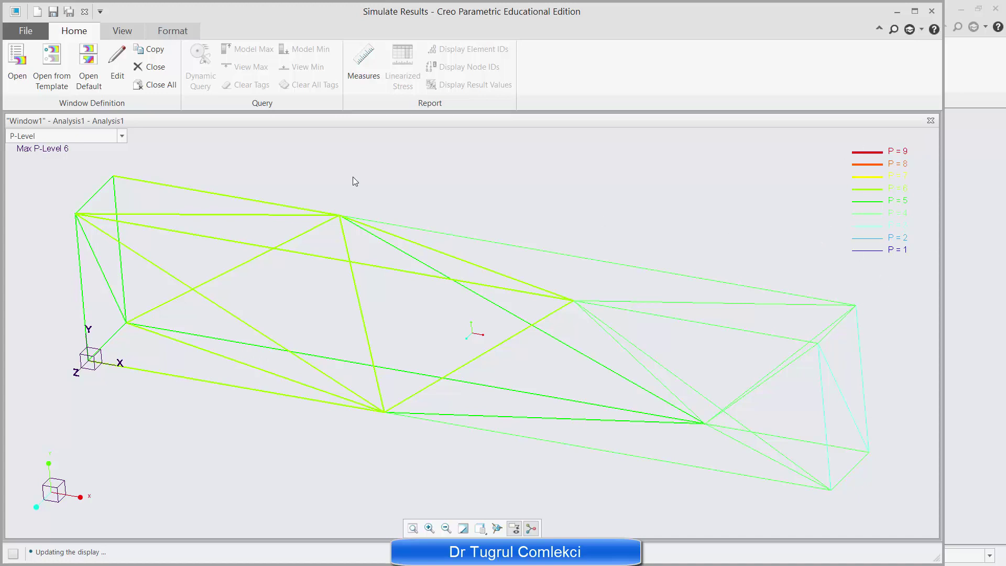
{"action": "left_click", "coordinate": [122, 137]}
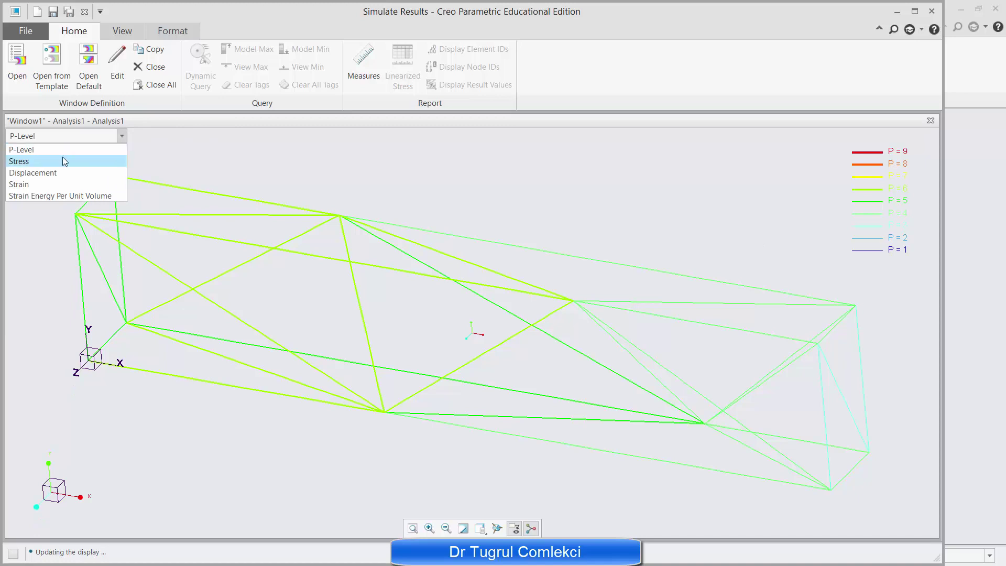
{"action": "left_click", "coordinate": [56, 171]}
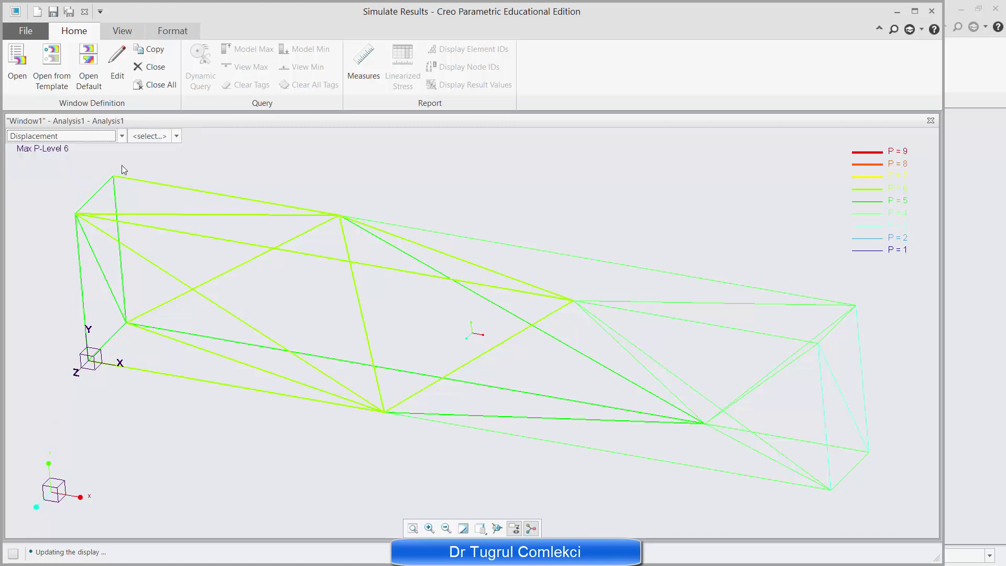
{"action": "left_click", "coordinate": [176, 137]}
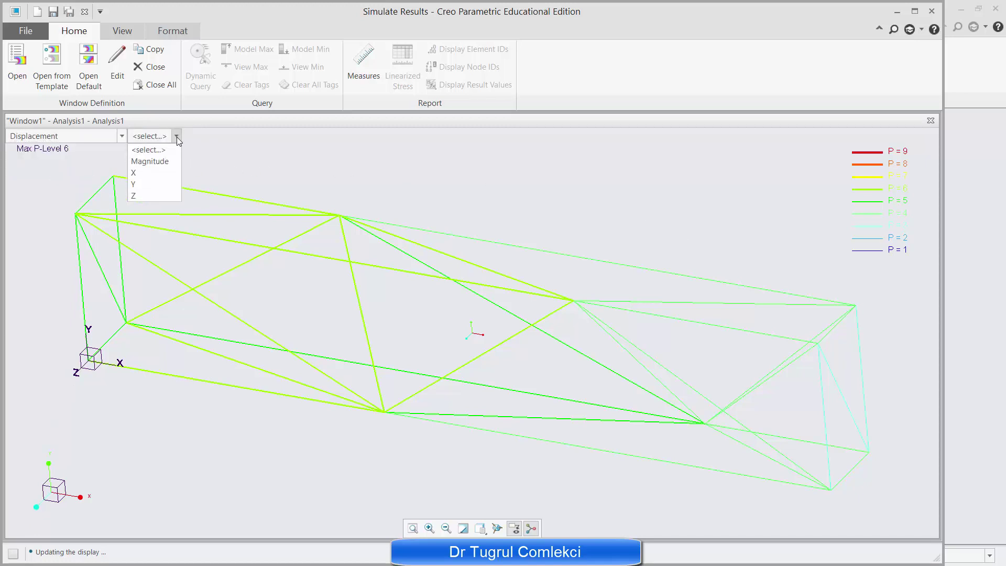
Step: Plot Y and Magnitude displacement, then XX stress ranging -19.9136 to 20.8389 MPa
{"action": "left_click", "coordinate": [151, 185]}
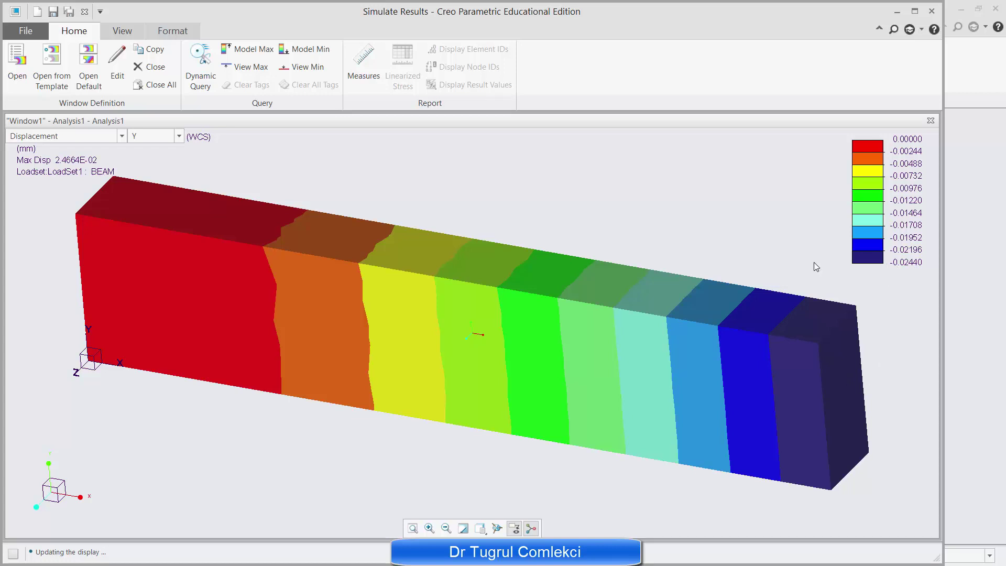
{"action": "left_click", "coordinate": [179, 137]}
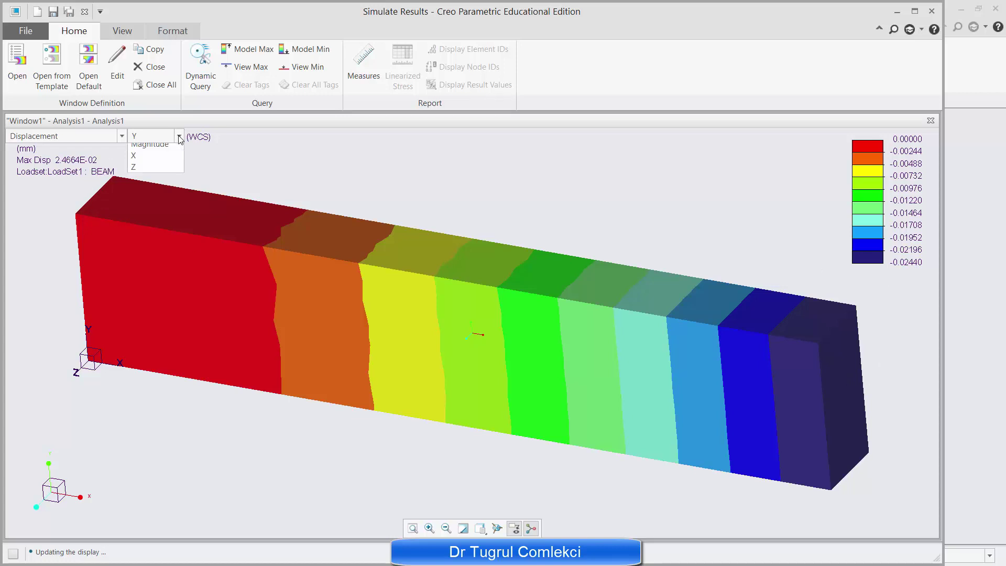
{"action": "left_click", "coordinate": [142, 167]}
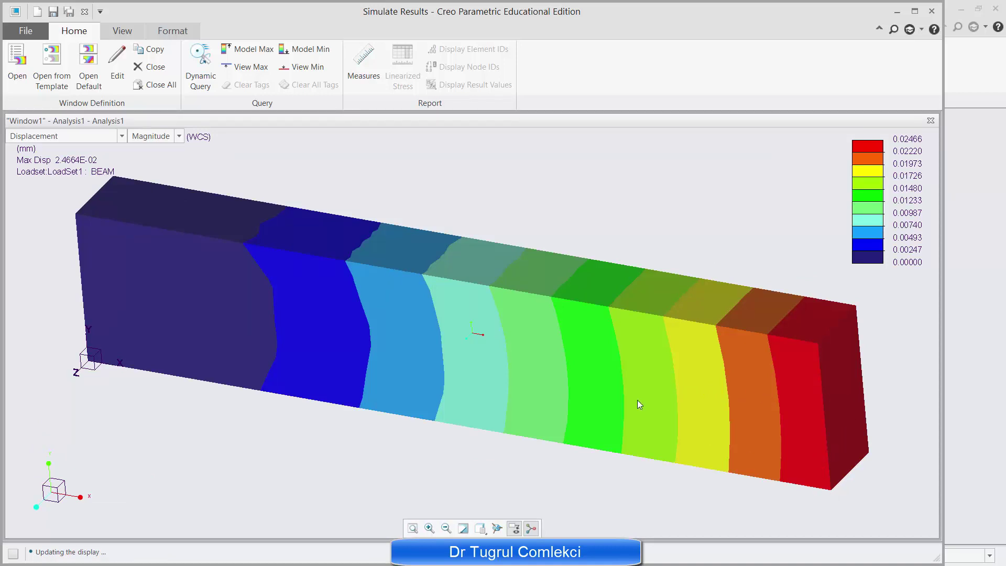
{"action": "left_click", "coordinate": [121, 136]}
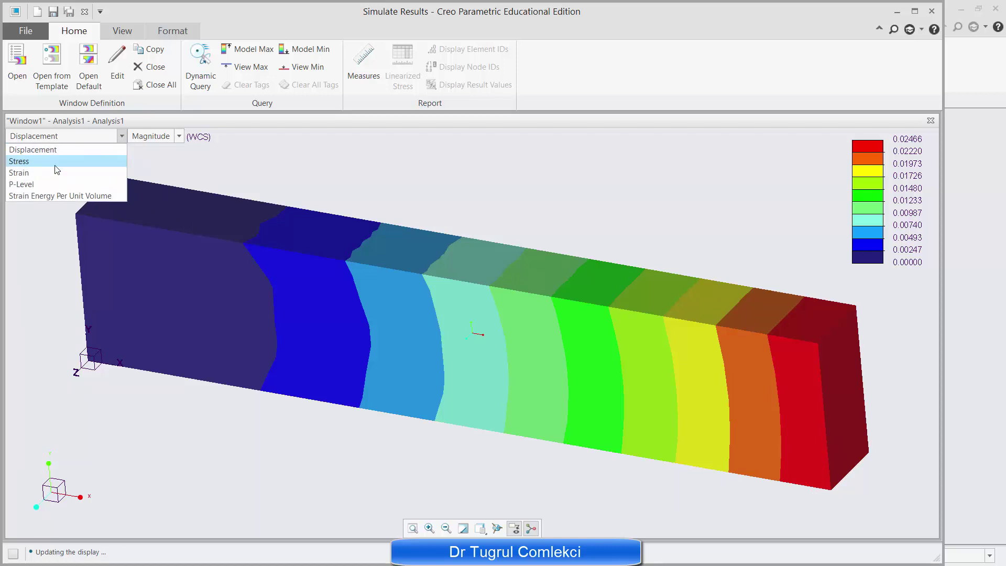
{"action": "left_click", "coordinate": [53, 161]}
{"action": "left_click", "coordinate": [219, 136]}
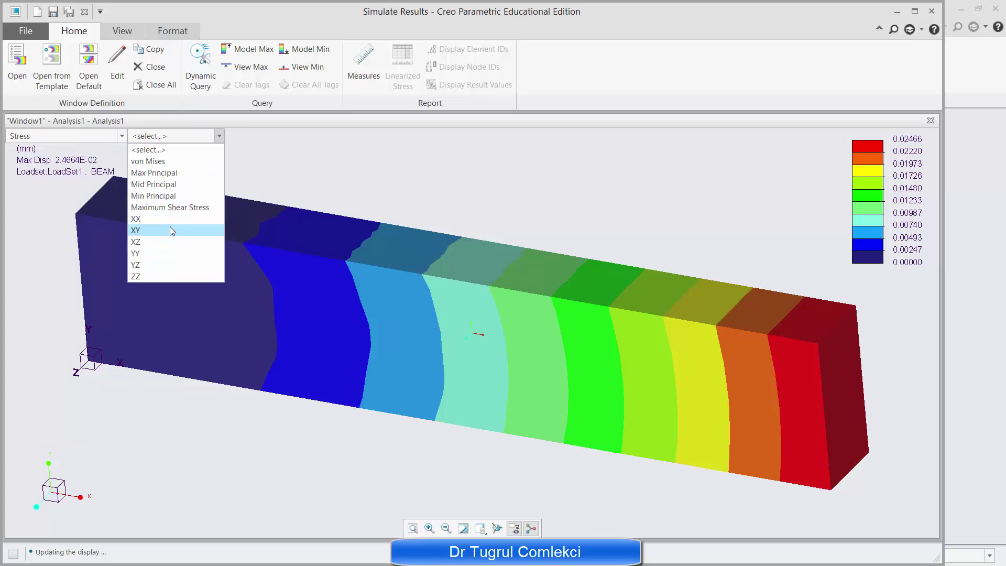
{"action": "left_click", "coordinate": [157, 220]}
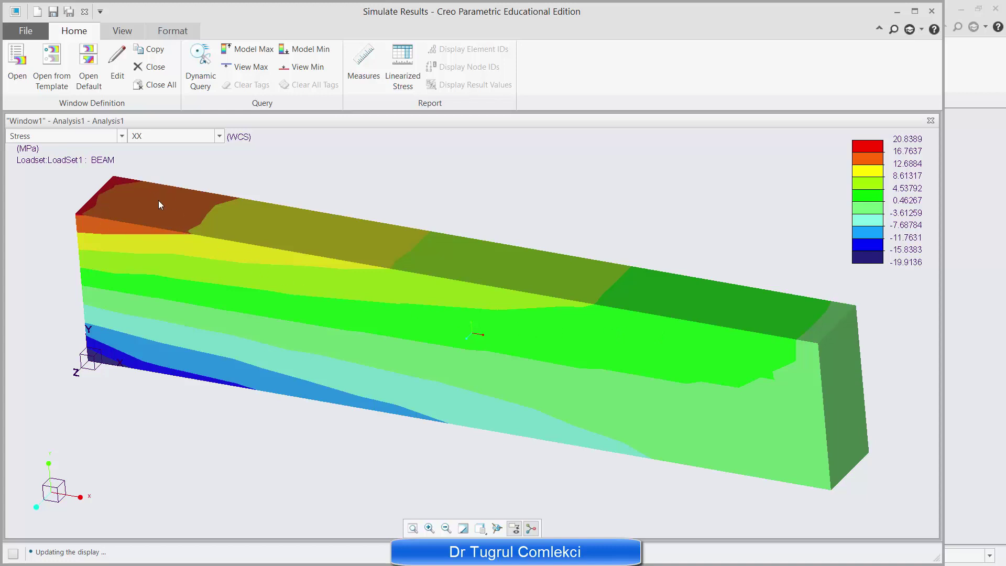
Step: Probe XX stress values across the beam with Dynamic Query, then reopen the result window definition
{"action": "left_click", "coordinate": [201, 79]}
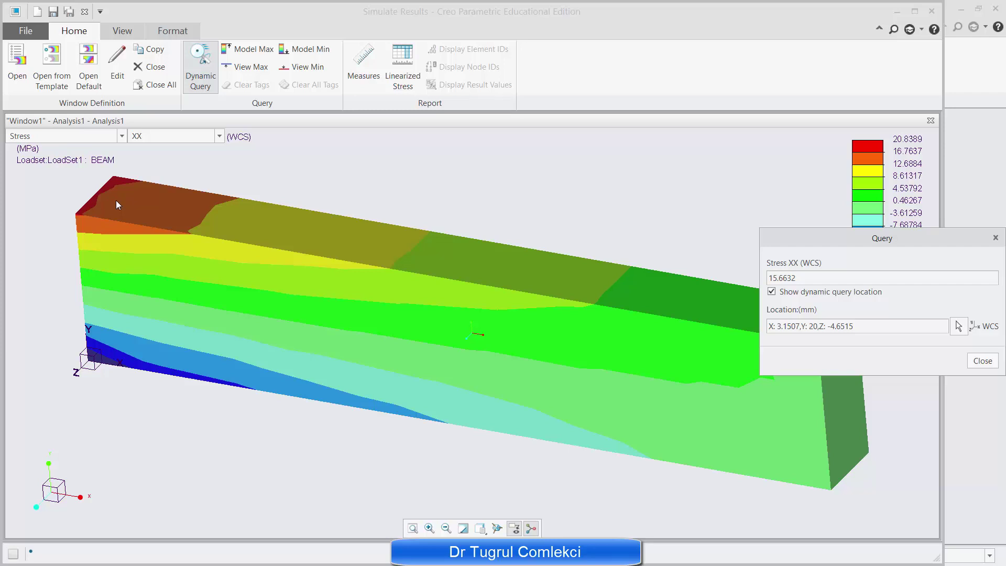
{"action": "middle_click_drag", "start_coordinate": [124, 305], "coordinate": [209, 210]}
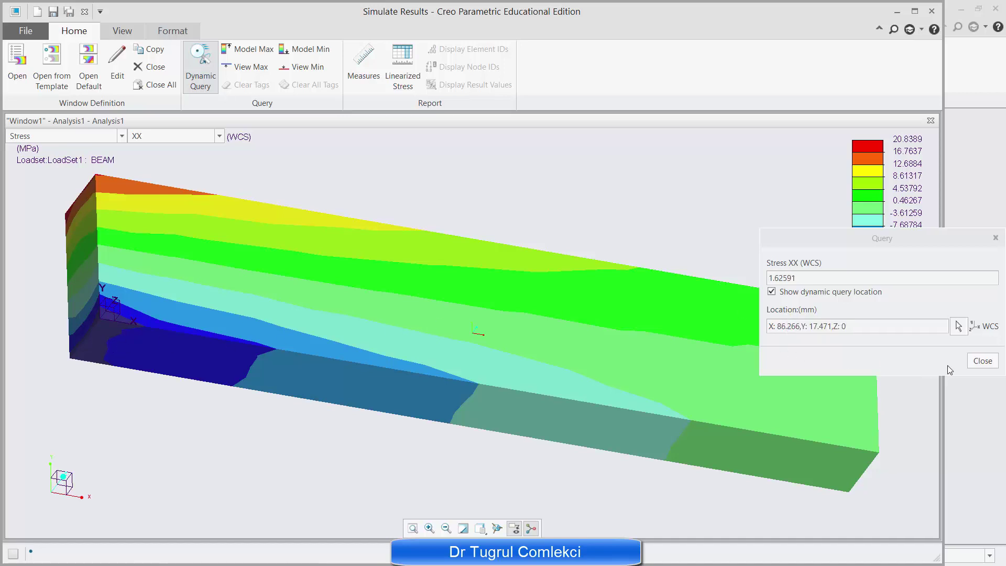
{"action": "left_click", "coordinate": [983, 361]}
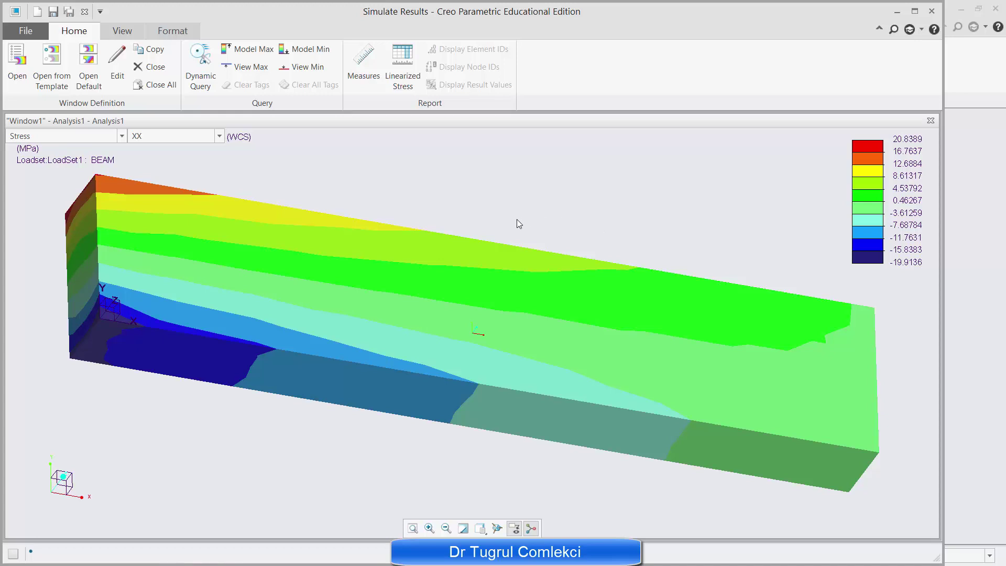
{"action": "middle_click_drag", "start_coordinate": [509, 234], "coordinate": [453, 286]}
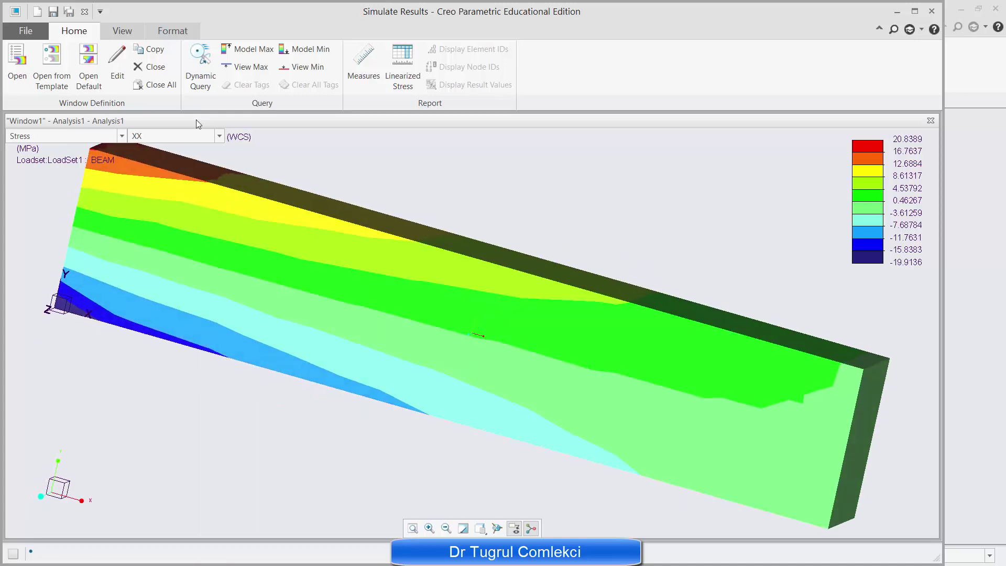
{"action": "left_click", "coordinate": [118, 67]}
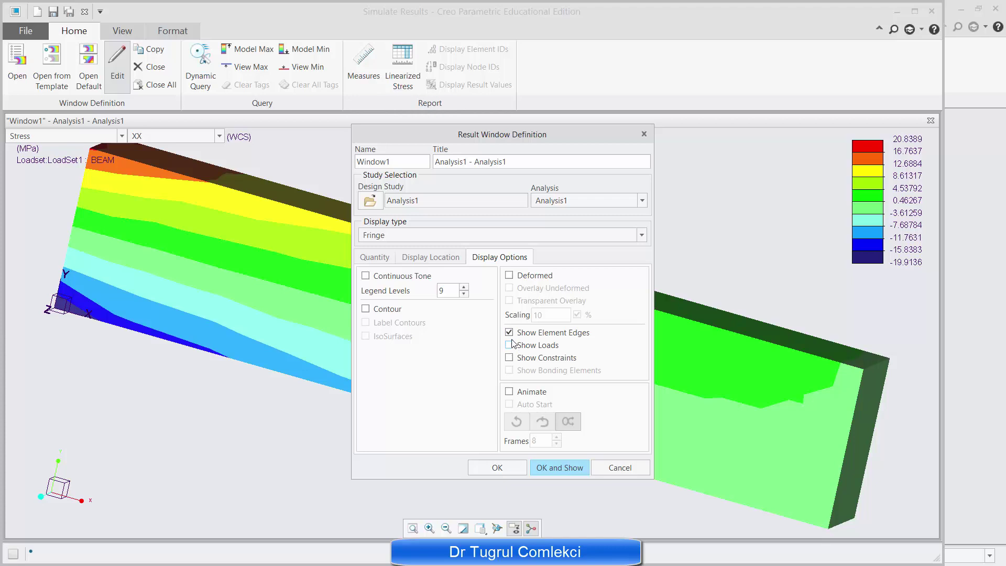
{"action": "left_click", "coordinate": [509, 276]}
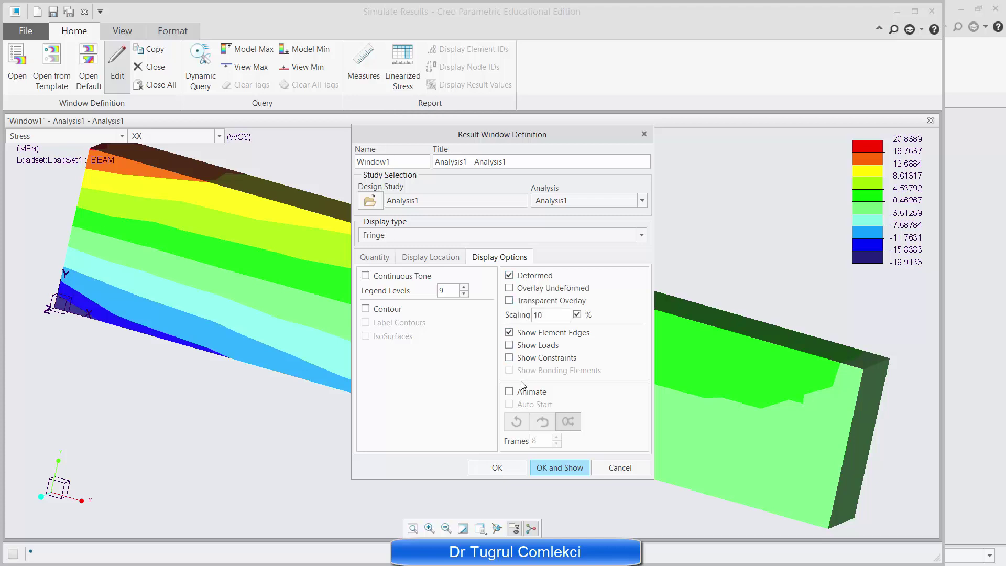
{"action": "left_click", "coordinate": [509, 392]}
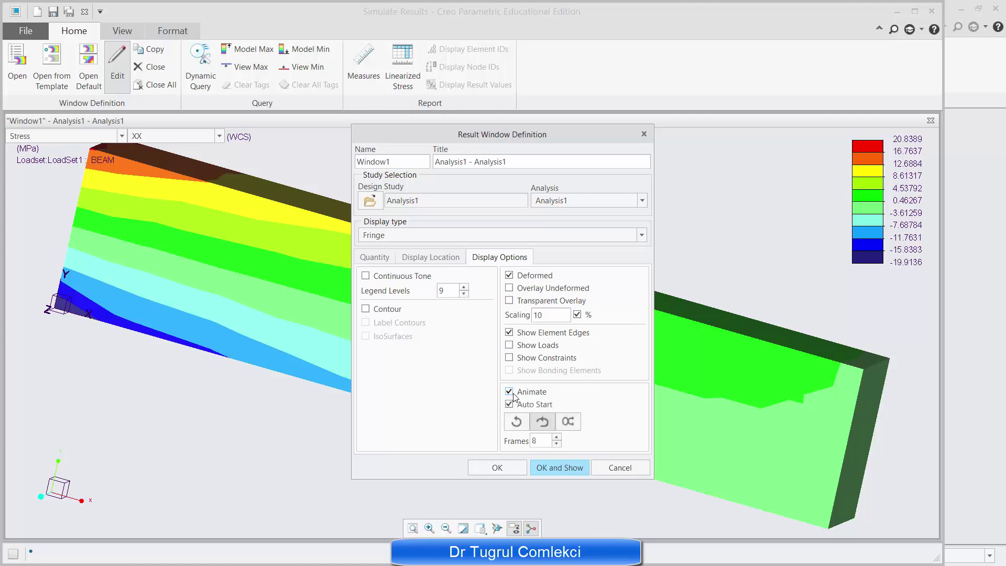
{"action": "left_click", "coordinate": [564, 467]}
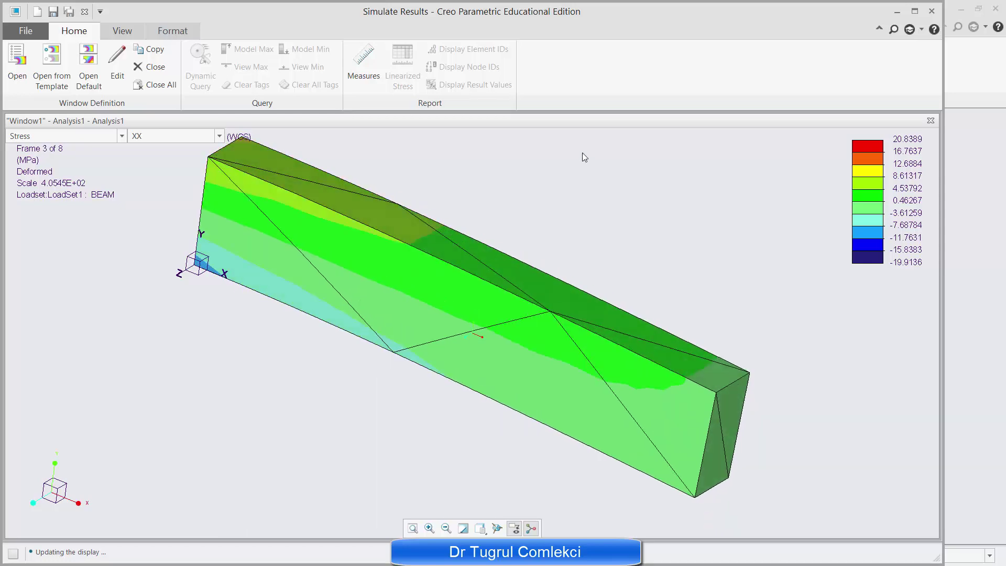
{"action": "left_click", "coordinate": [120, 60]}
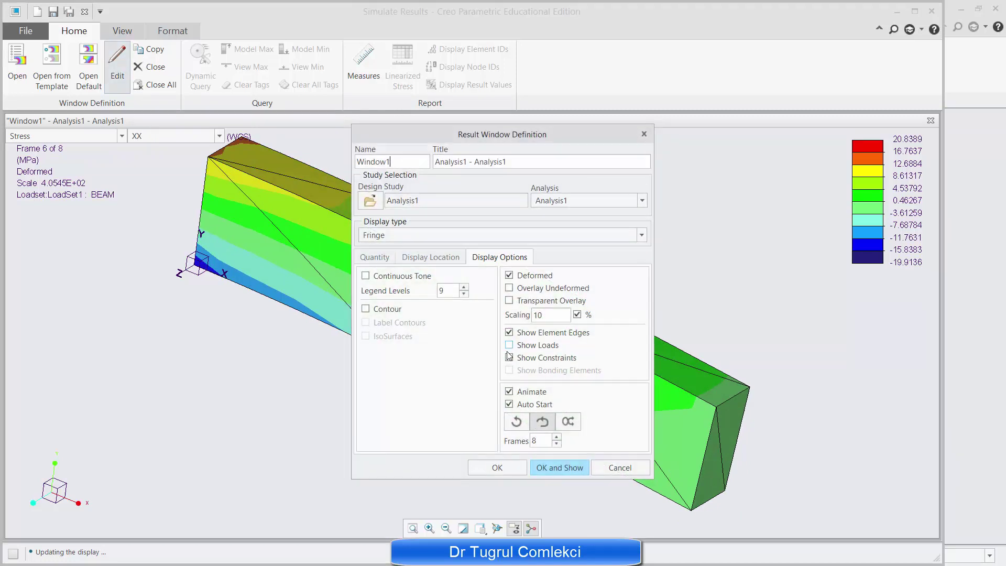
{"action": "left_click", "coordinate": [509, 393]}
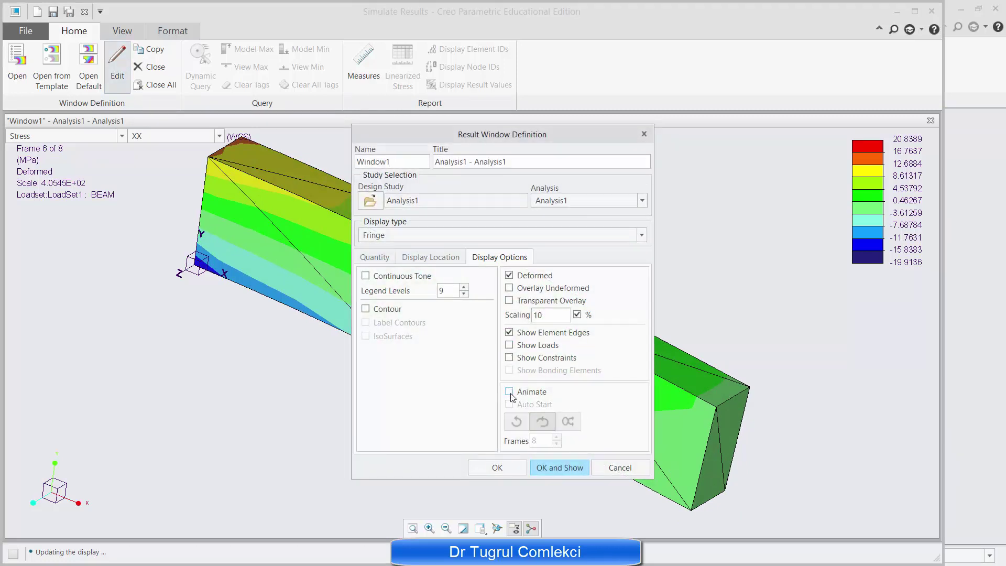
{"action": "left_click", "coordinate": [561, 468]}
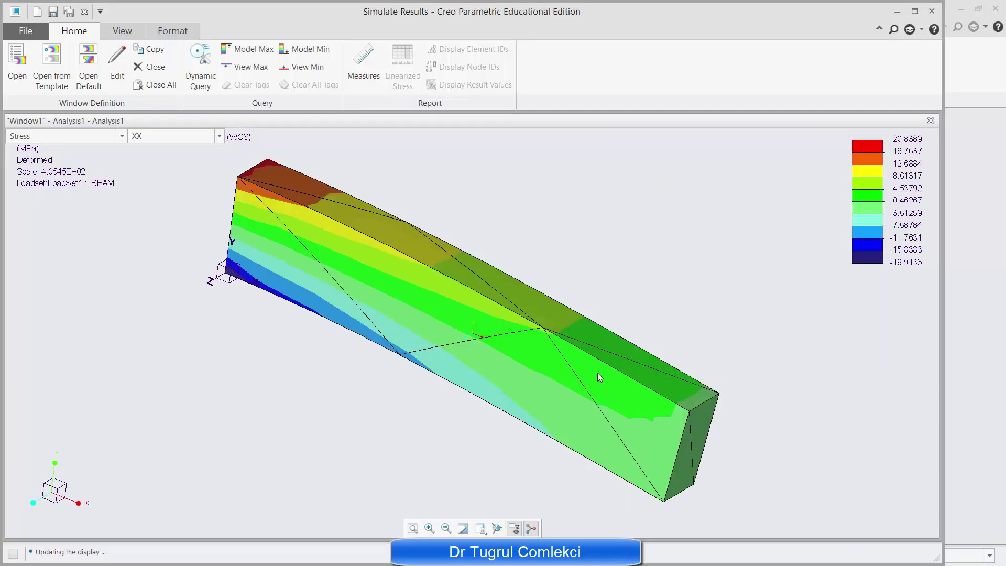
{"action": "mouse_move", "coordinate": [649, 433]}
{"action": "middle_mouse_down"}
{"action": "mouse_move", "coordinate": [669, 384]}
{"action": "mouse_move", "coordinate": [699, 378]}
{"action": "mouse_move", "coordinate": [717, 422]}
{"action": "mouse_move", "coordinate": [688, 436]}
{"action": "middle_mouse_up"}
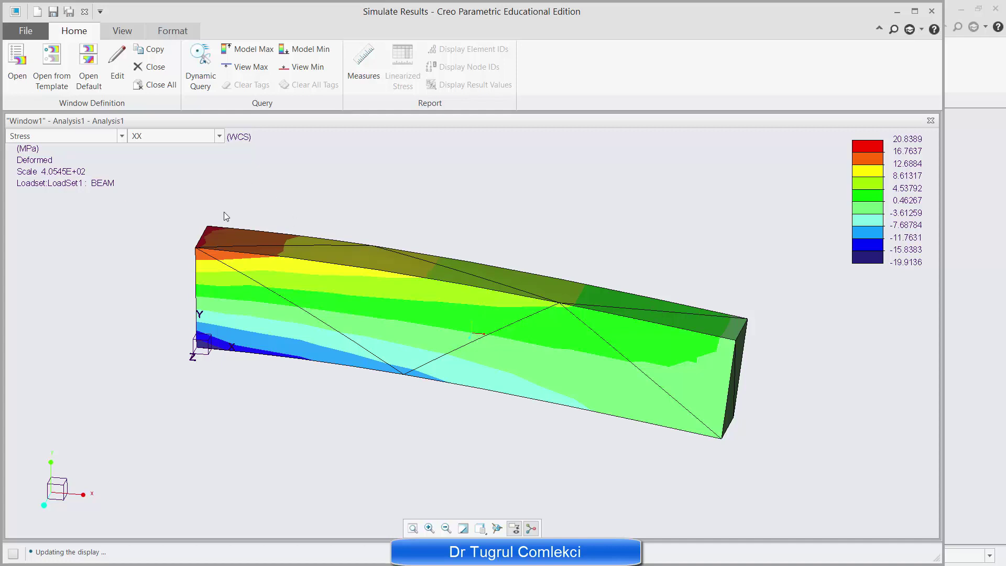
Step: Close the results window without saving and dismiss the Analyses dialog
{"action": "left_click", "coordinate": [84, 12]}
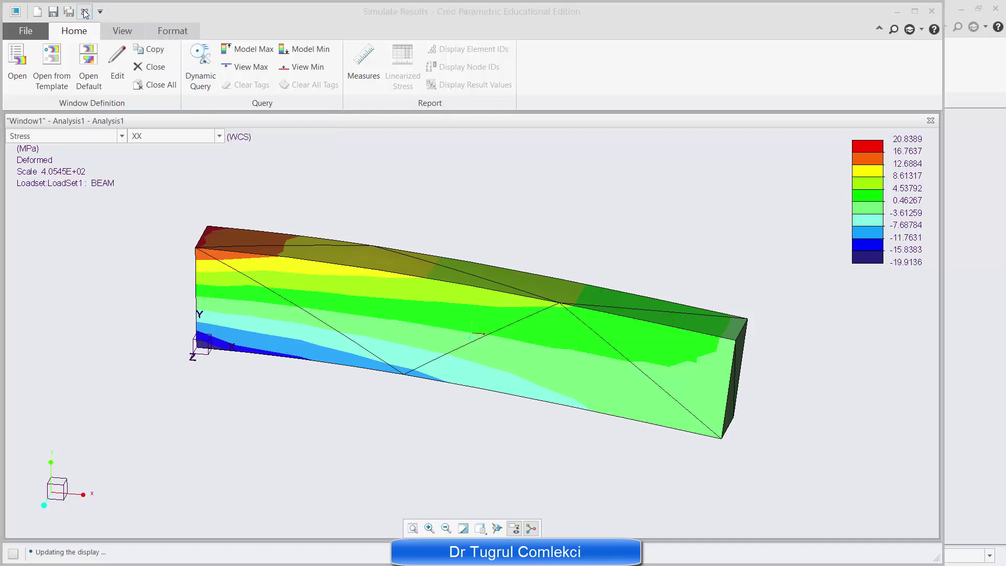
{"action": "left_click", "coordinate": [504, 328]}
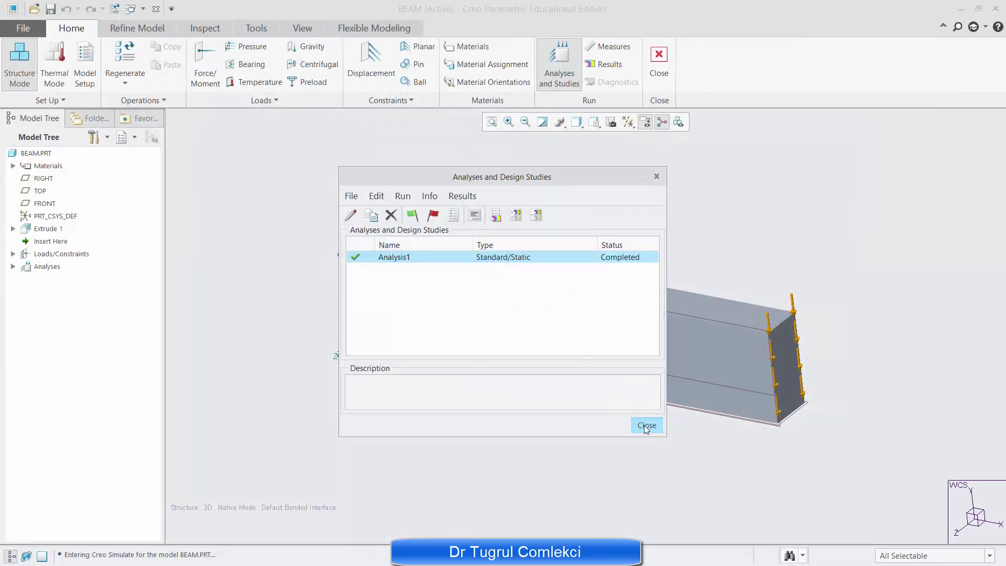
{"action": "left_click", "coordinate": [646, 427]}
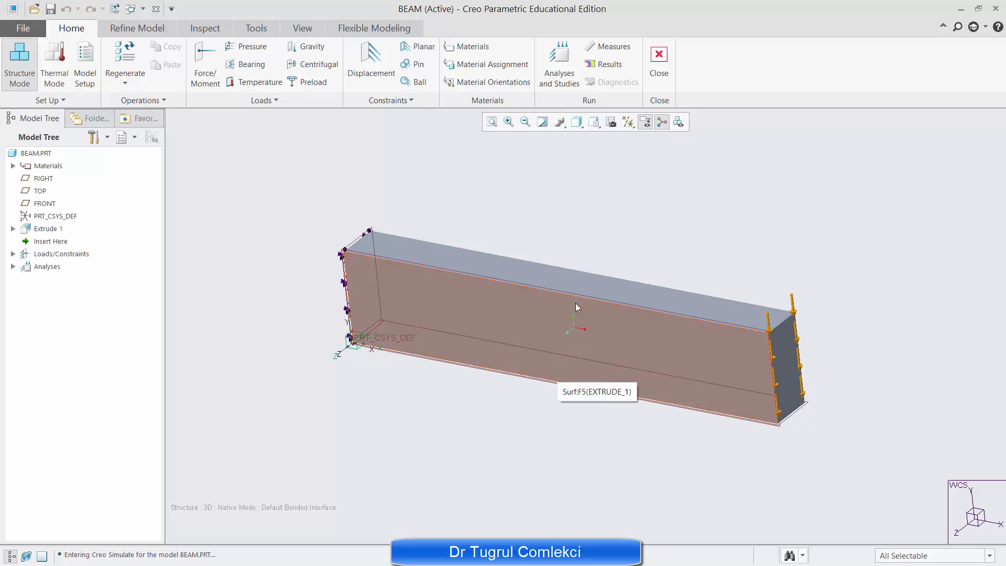
Step: Add a 20 mm maximum element size mesh control on the whole BEAM part
{"action": "left_click", "coordinate": [137, 29]}
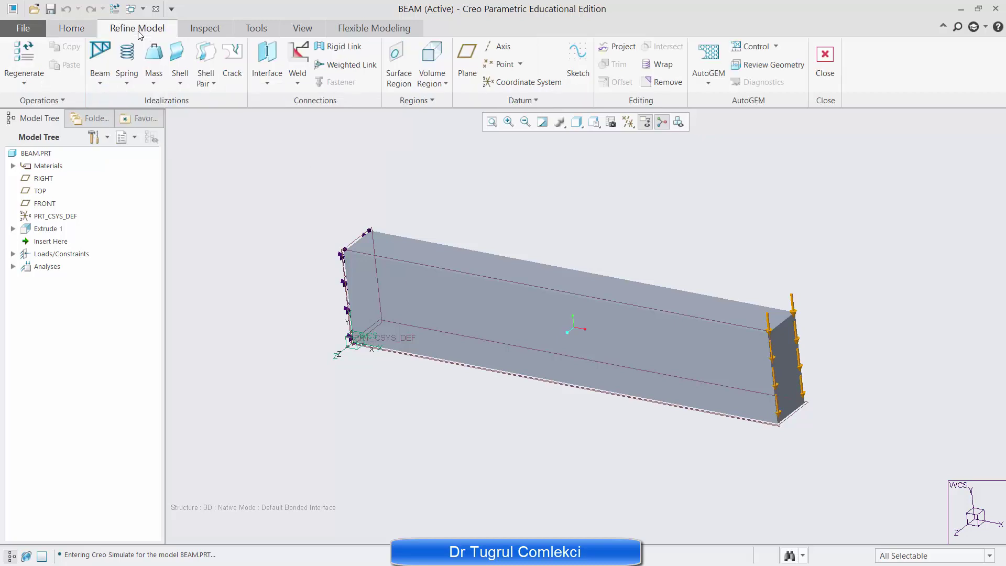
{"action": "left_click", "coordinate": [772, 48]}
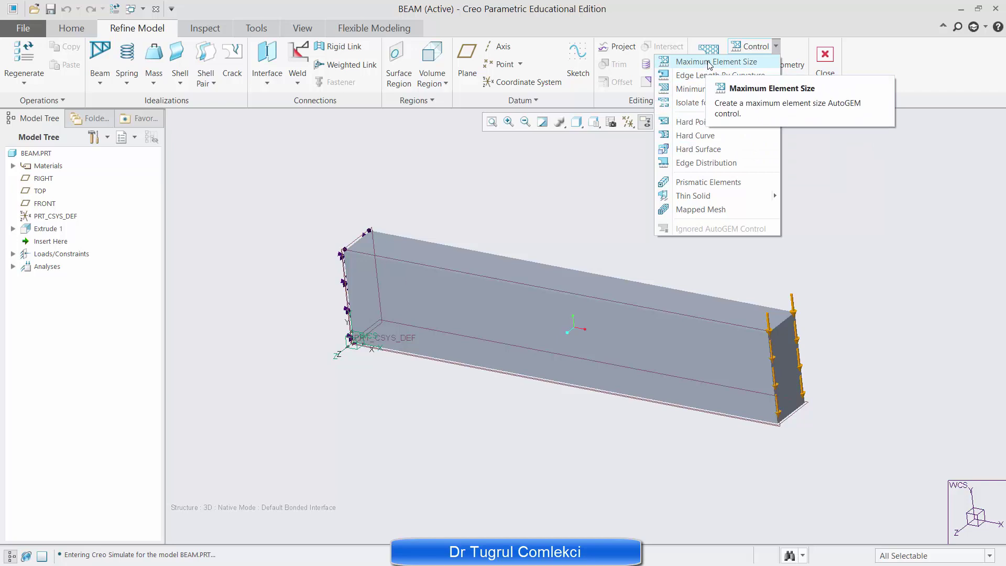
{"action": "left_click", "coordinate": [709, 65]}
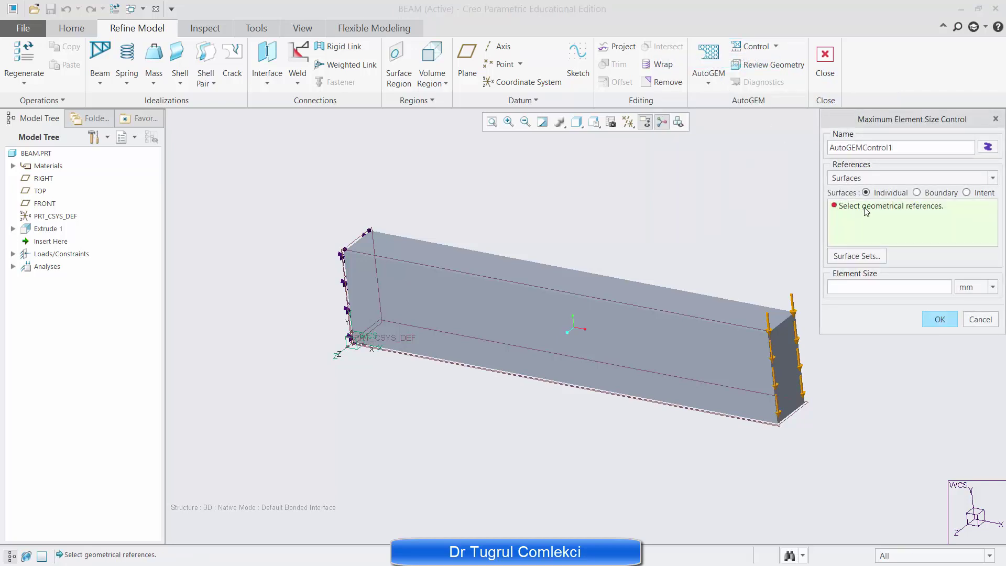
{"action": "left_click", "coordinate": [853, 180]}
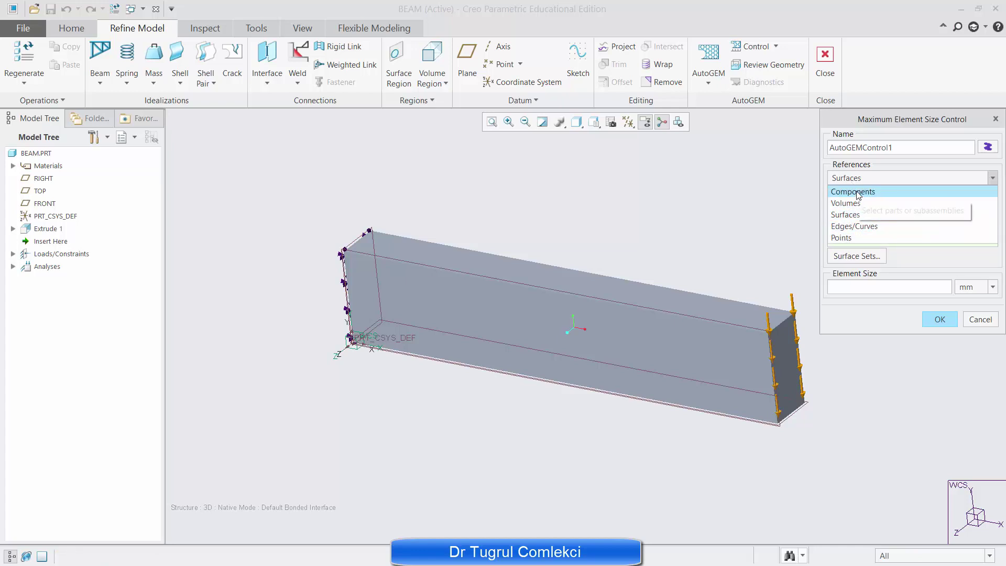
{"action": "left_click", "coordinate": [857, 192]}
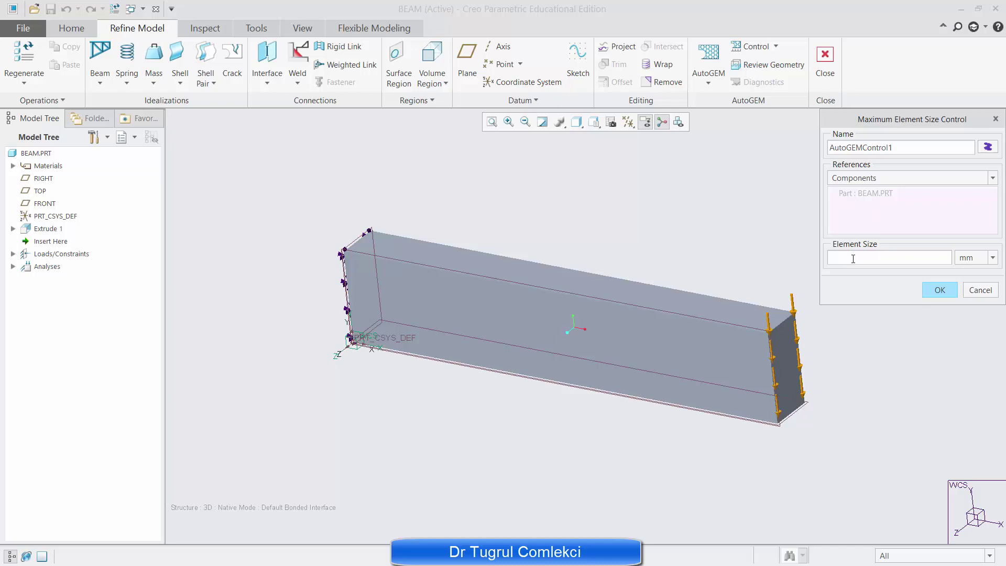
{"action": "type", "text": "20"}
{"action": "left_click", "coordinate": [934, 291]}
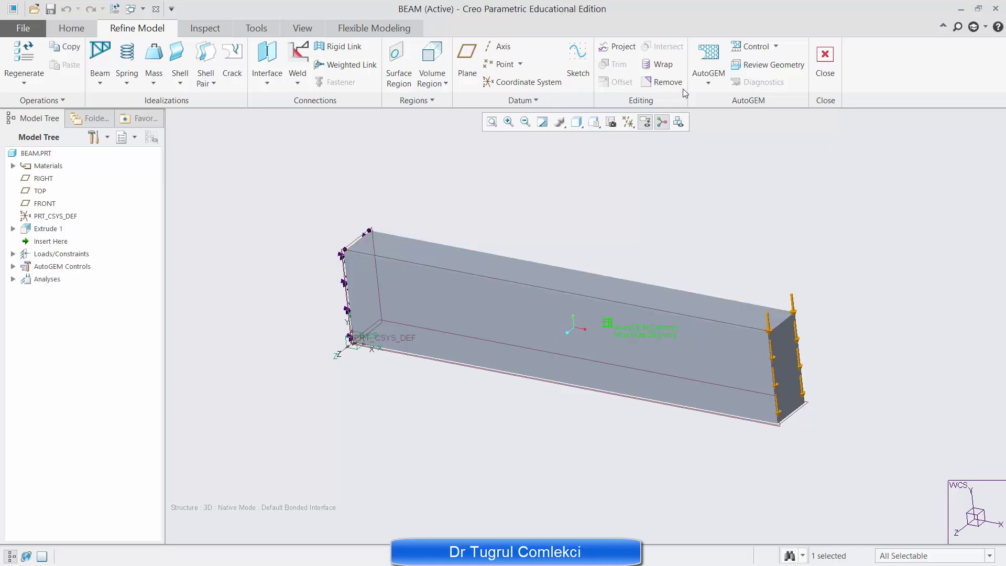
Step: Generate a 72-tetra, 40-node AutoGEM preview mesh, review its summary, and discard it unsaved
{"action": "left_click", "coordinate": [708, 58]}
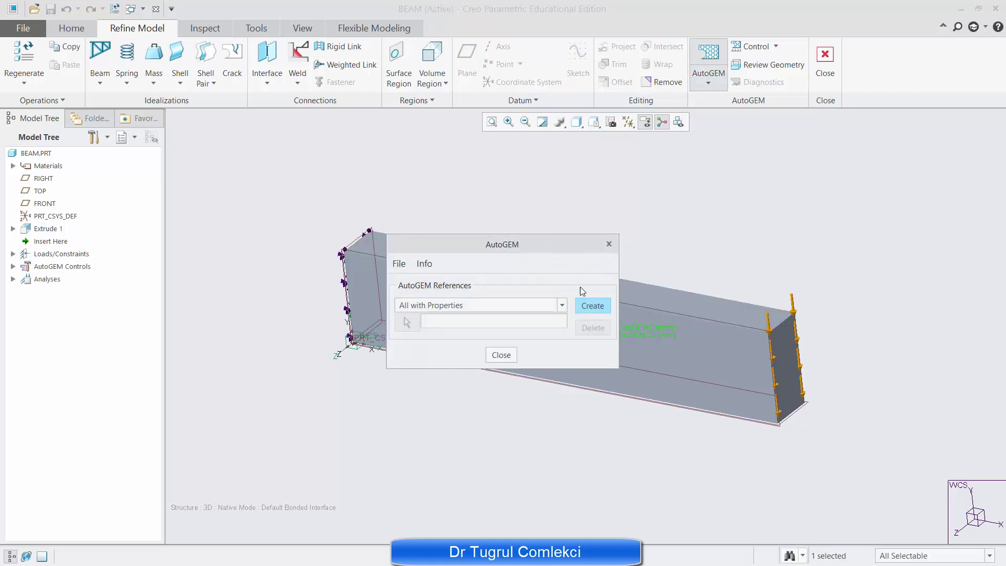
{"action": "left_click", "coordinate": [602, 306]}
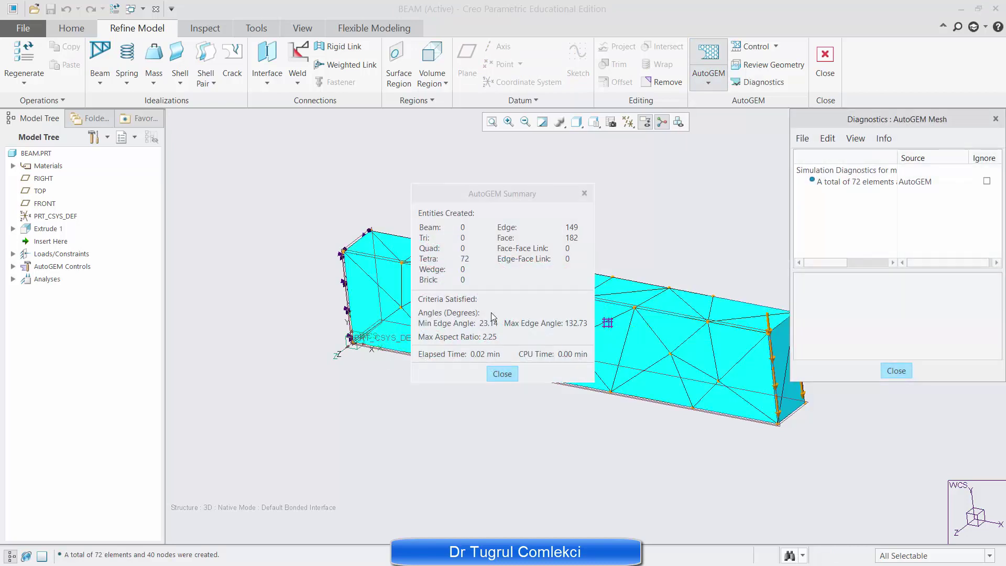
{"action": "left_click_drag", "start_coordinate": [511, 190], "coordinate": [235, 194]}
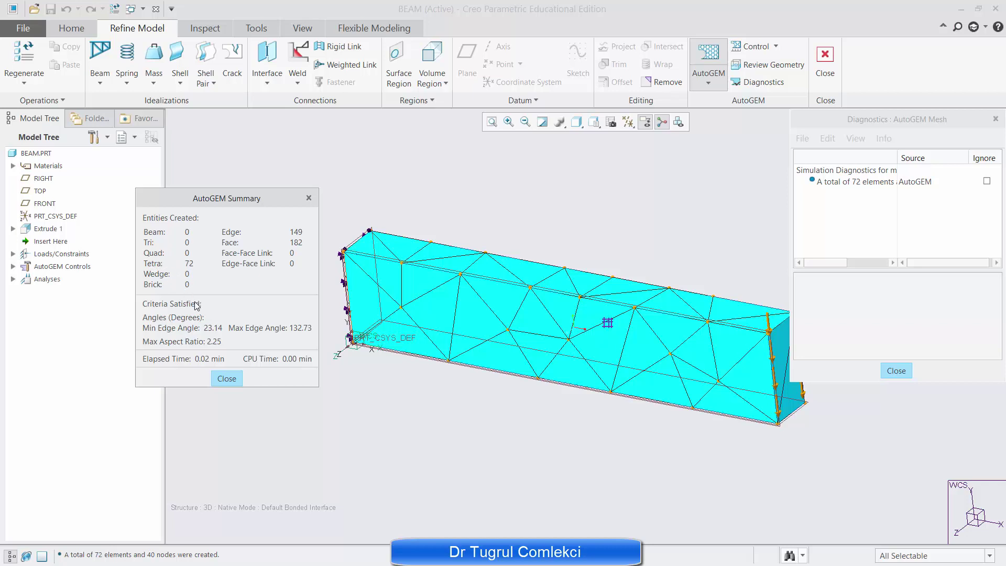
{"action": "left_click", "coordinate": [226, 379]}
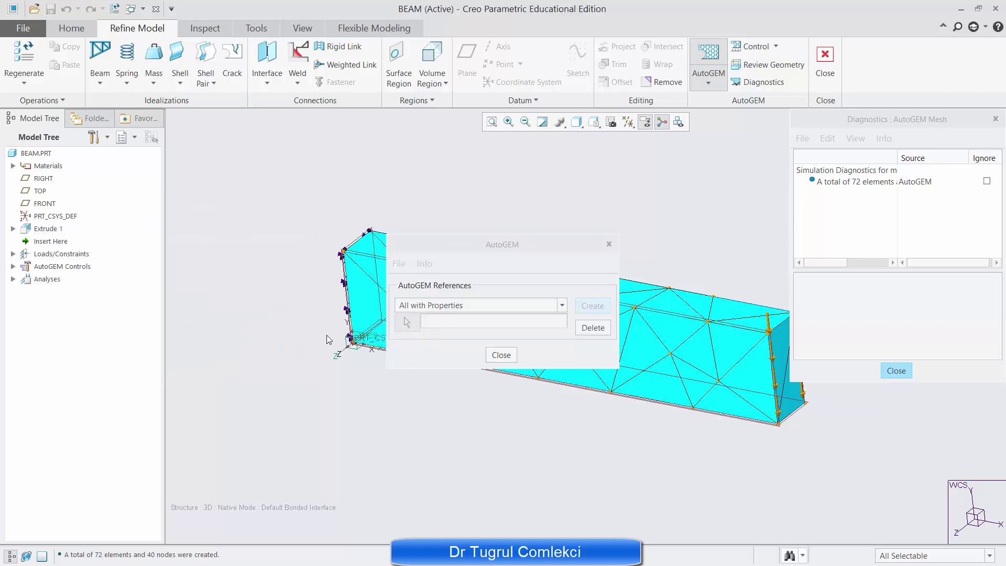
{"action": "left_click", "coordinate": [511, 356]}
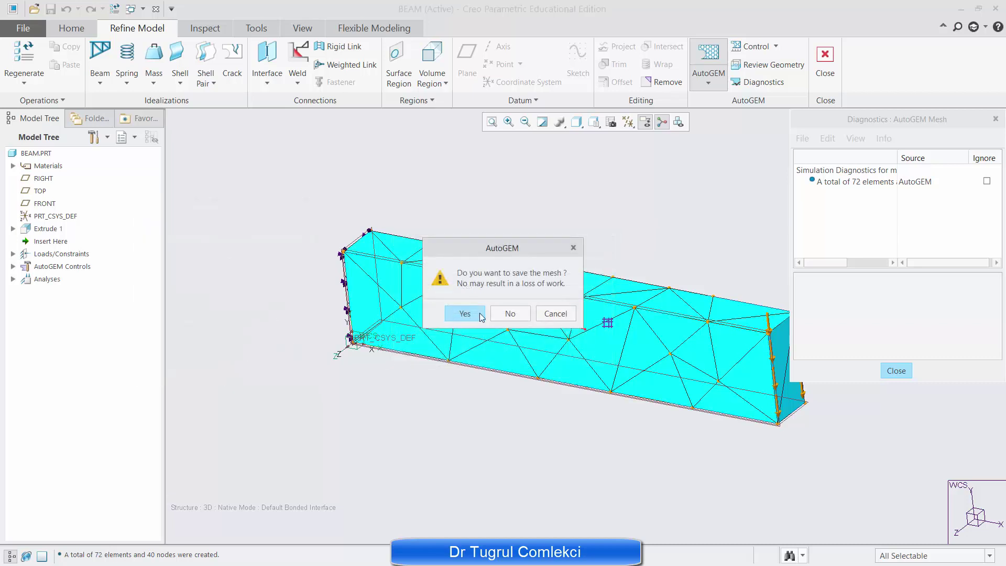
{"action": "left_click", "coordinate": [510, 313]}
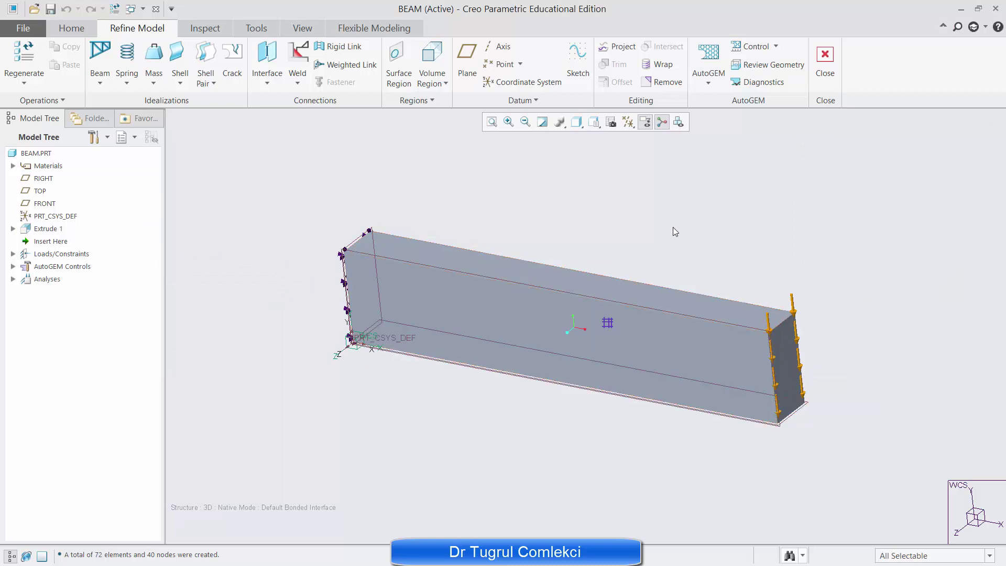
Step: Rerun Analysis1 with the new mesh control, replacing old output files; it completes in five passes
{"action": "left_click", "coordinate": [75, 30]}
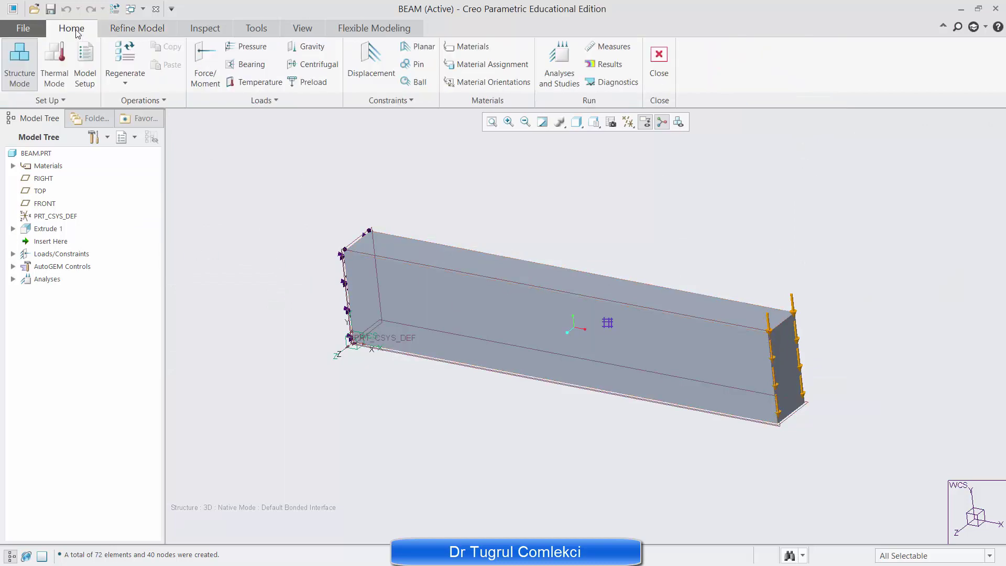
{"action": "left_click", "coordinate": [557, 71]}
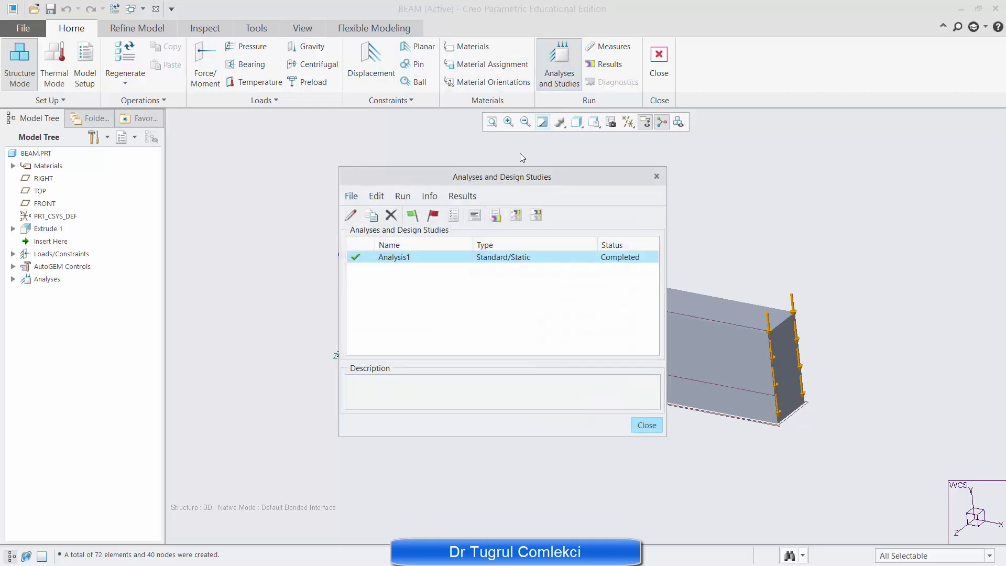
{"action": "left_click", "coordinate": [412, 215]}
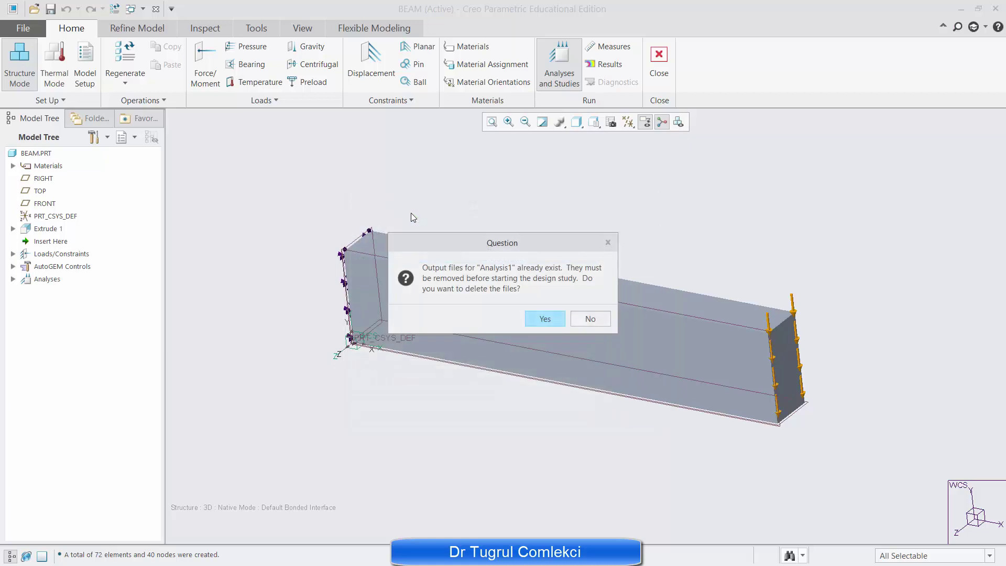
{"action": "left_click", "coordinate": [548, 317]}
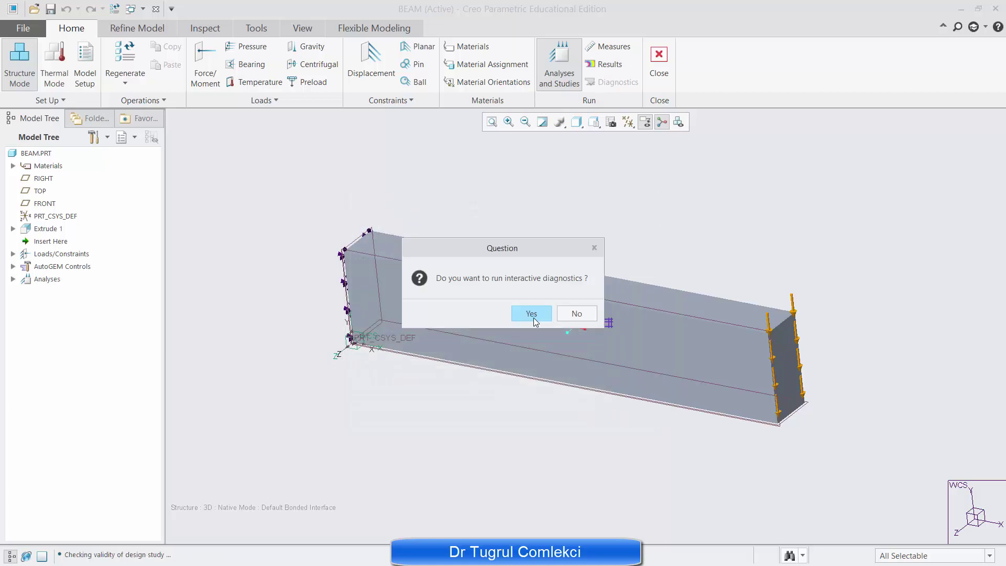
{"action": "left_click", "coordinate": [531, 314]}
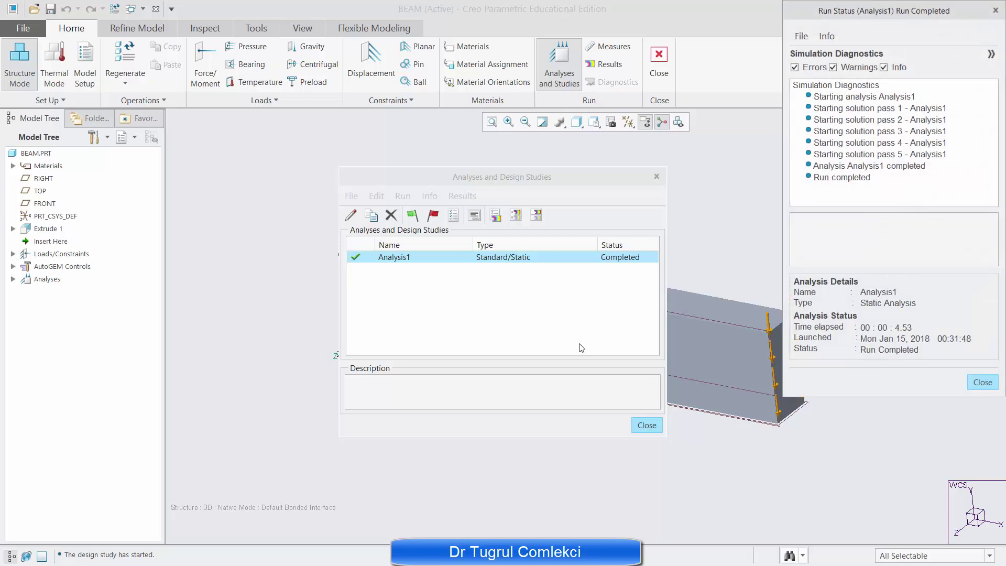
{"action": "left_click", "coordinate": [982, 381]}
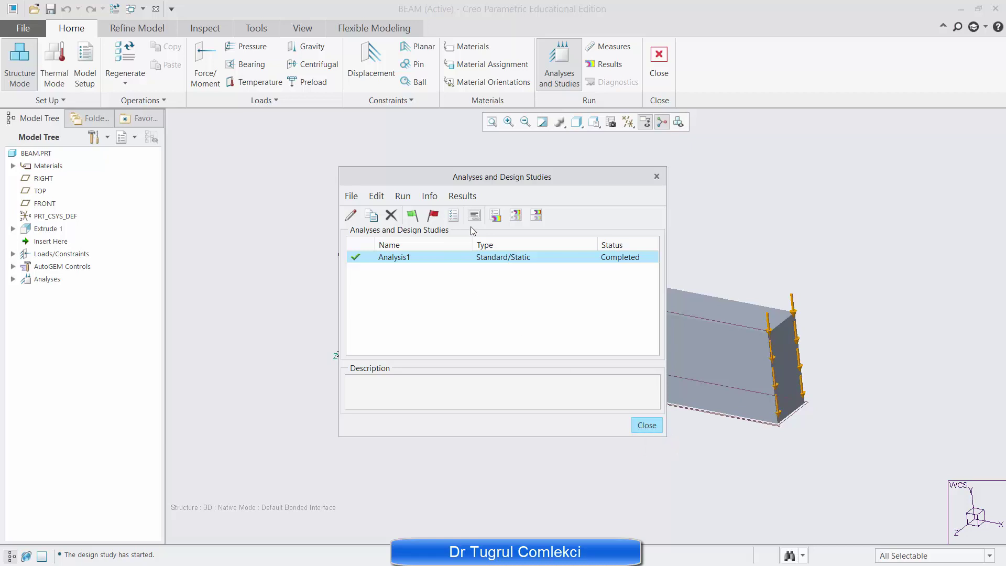
Step: Open Analysis1's new results and display the stress fringe plot on the rotated beam
{"action": "left_click", "coordinate": [495, 216]}
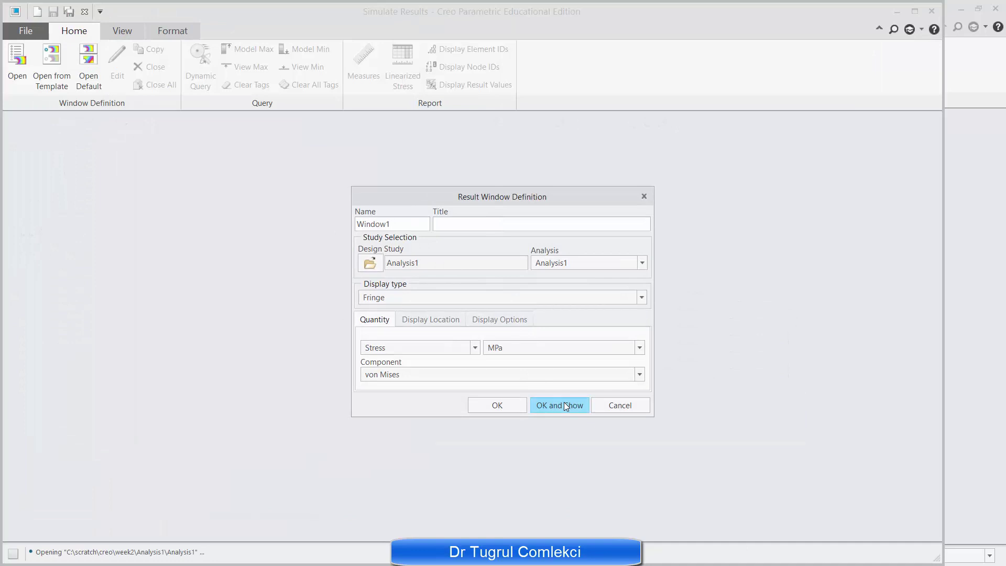
{"action": "left_click", "coordinate": [562, 404]}
{"action": "middle_click_drag", "start_coordinate": [531, 312], "coordinate": [551, 312]}
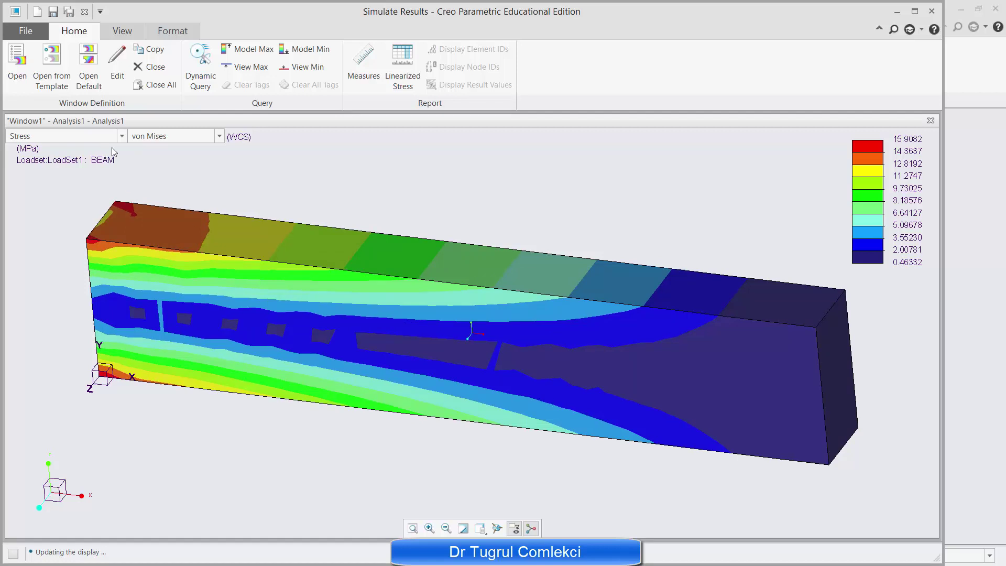
Step: Change the plot to XX stress, shown on the deformed shape with element edges
{"action": "left_click", "coordinate": [118, 68]}
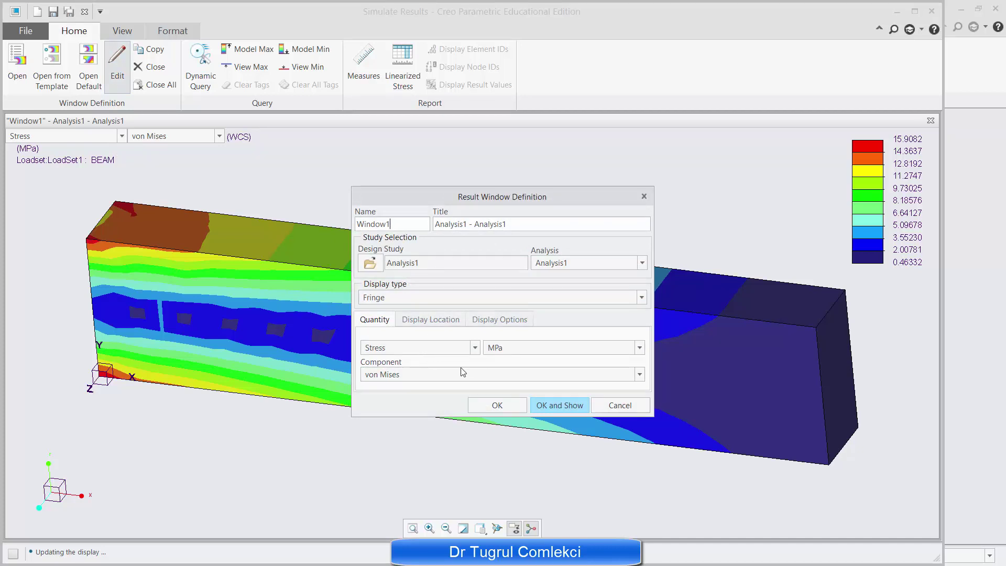
{"action": "left_click", "coordinate": [449, 377]}
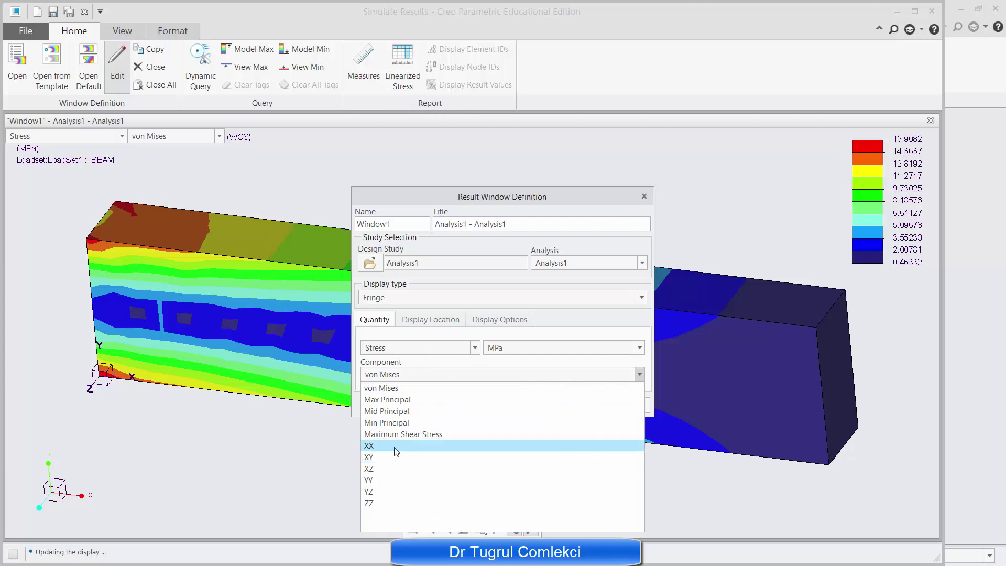
{"action": "left_click", "coordinate": [394, 455]}
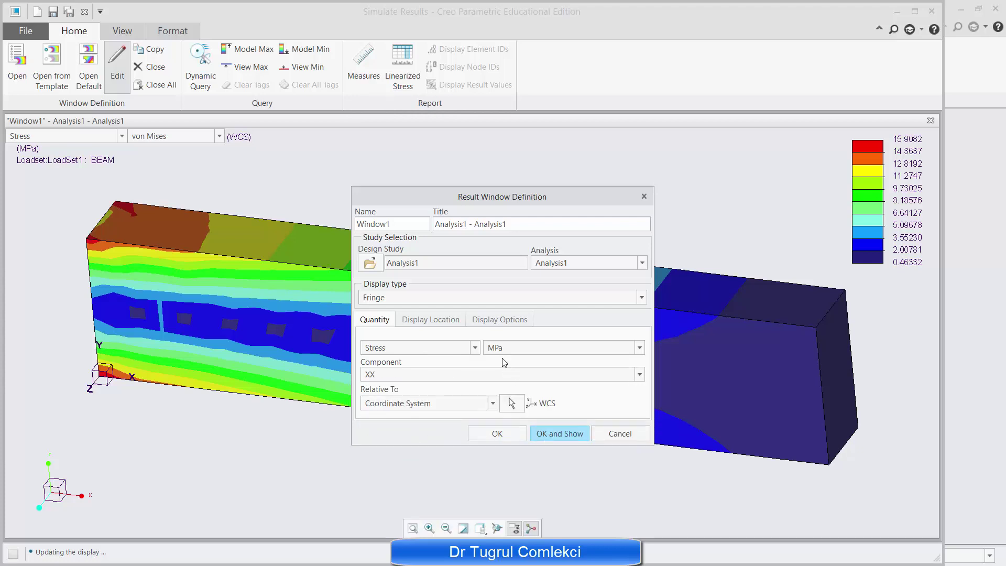
{"action": "left_click", "coordinate": [488, 321]}
{"action": "left_click", "coordinate": [508, 338]}
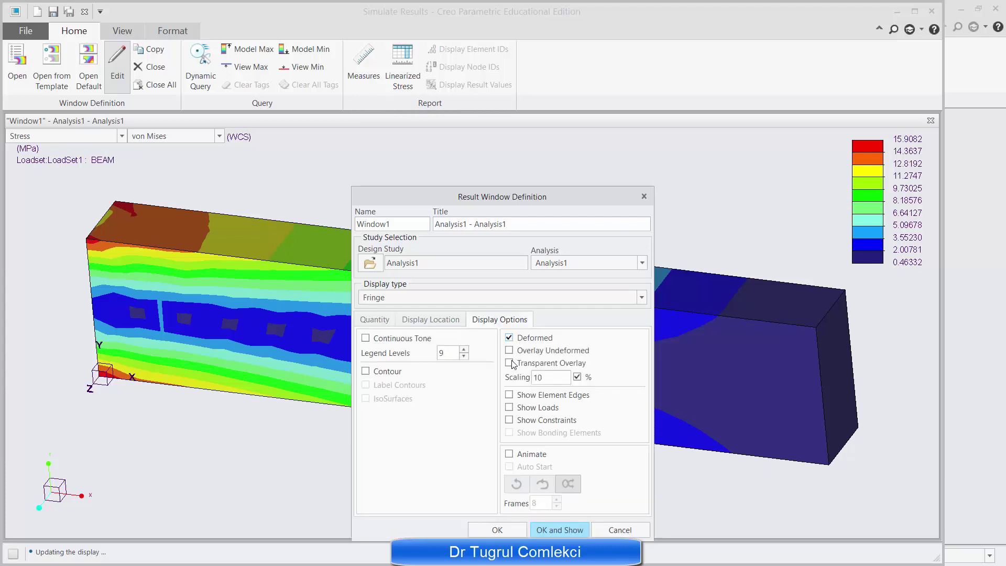
{"action": "left_click", "coordinate": [509, 395]}
{"action": "left_click", "coordinate": [556, 530]}
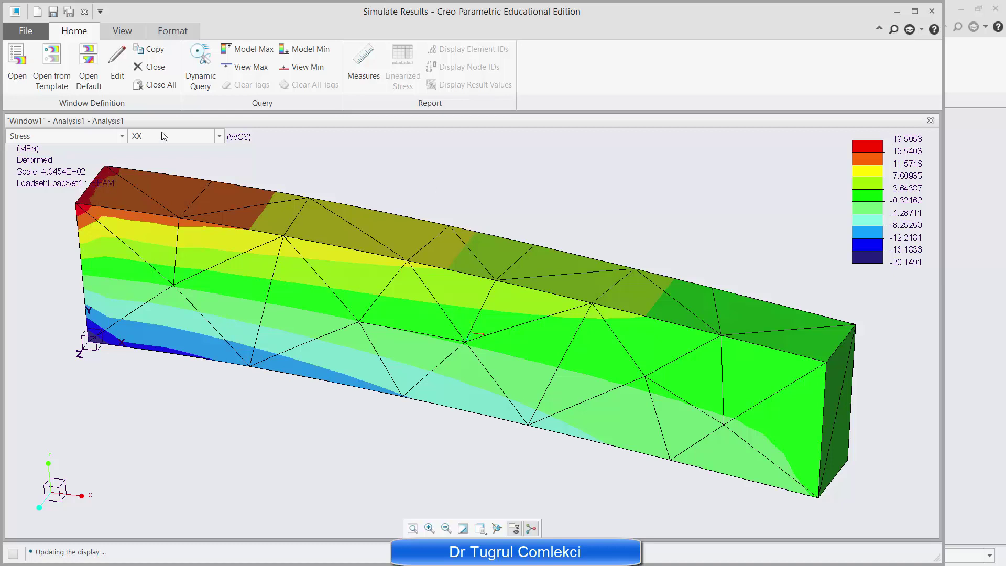
{"action": "left_click", "coordinate": [202, 68]}
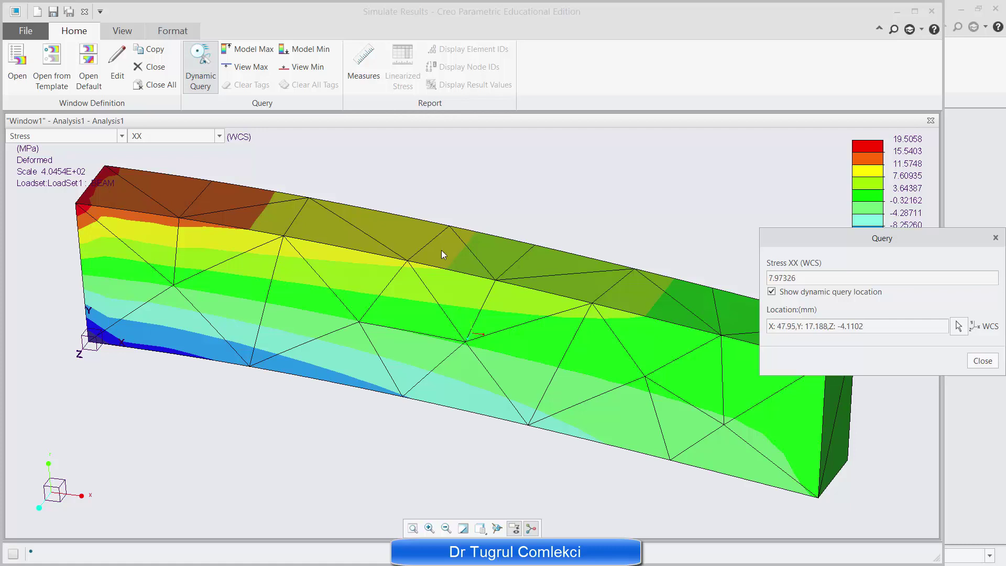
{"action": "left_click", "coordinate": [982, 360]}
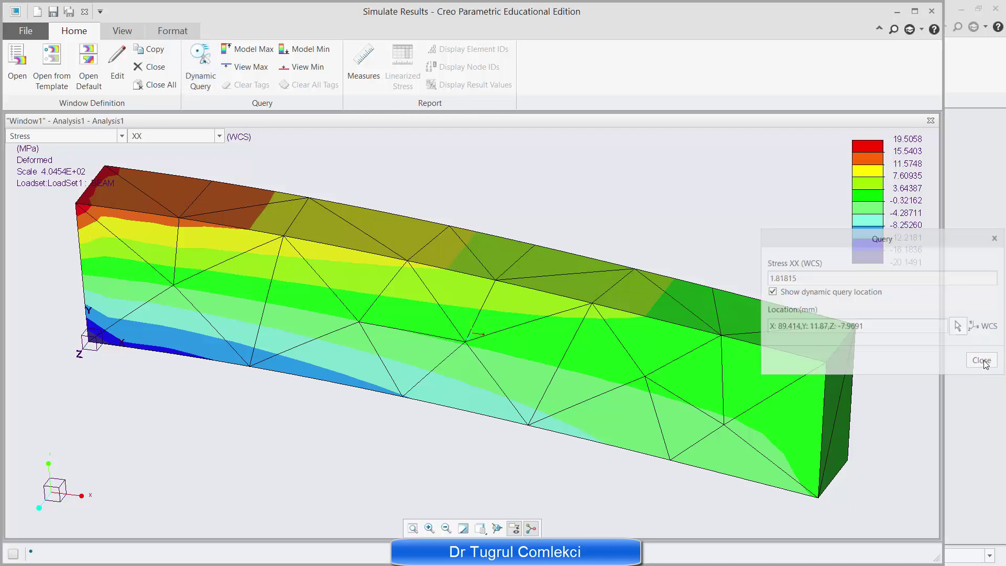